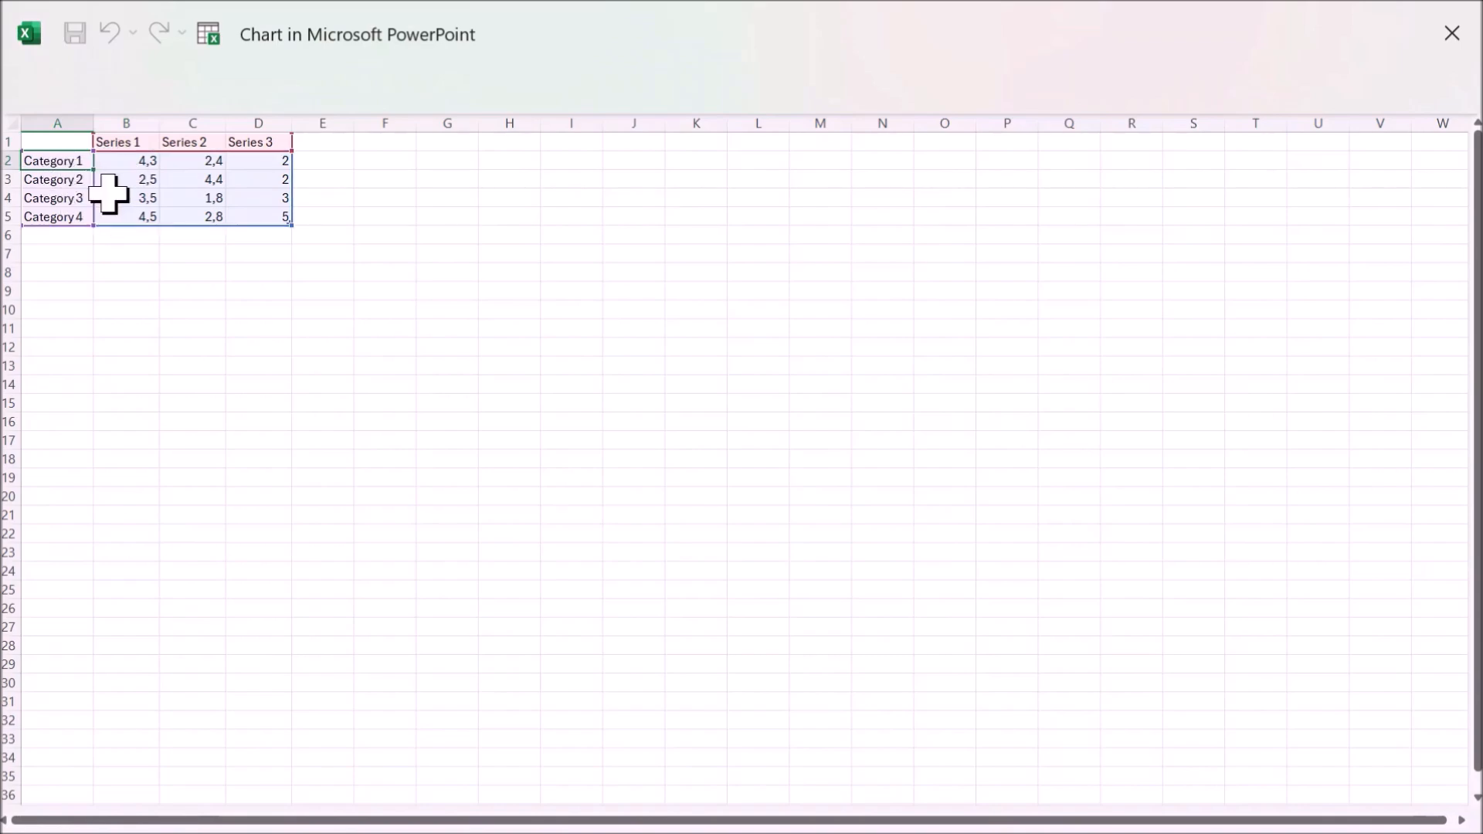
# Step: Replace the first two category labels in cells A2 and A3 of the chart data with two people's first names
pyautogui.write('John')
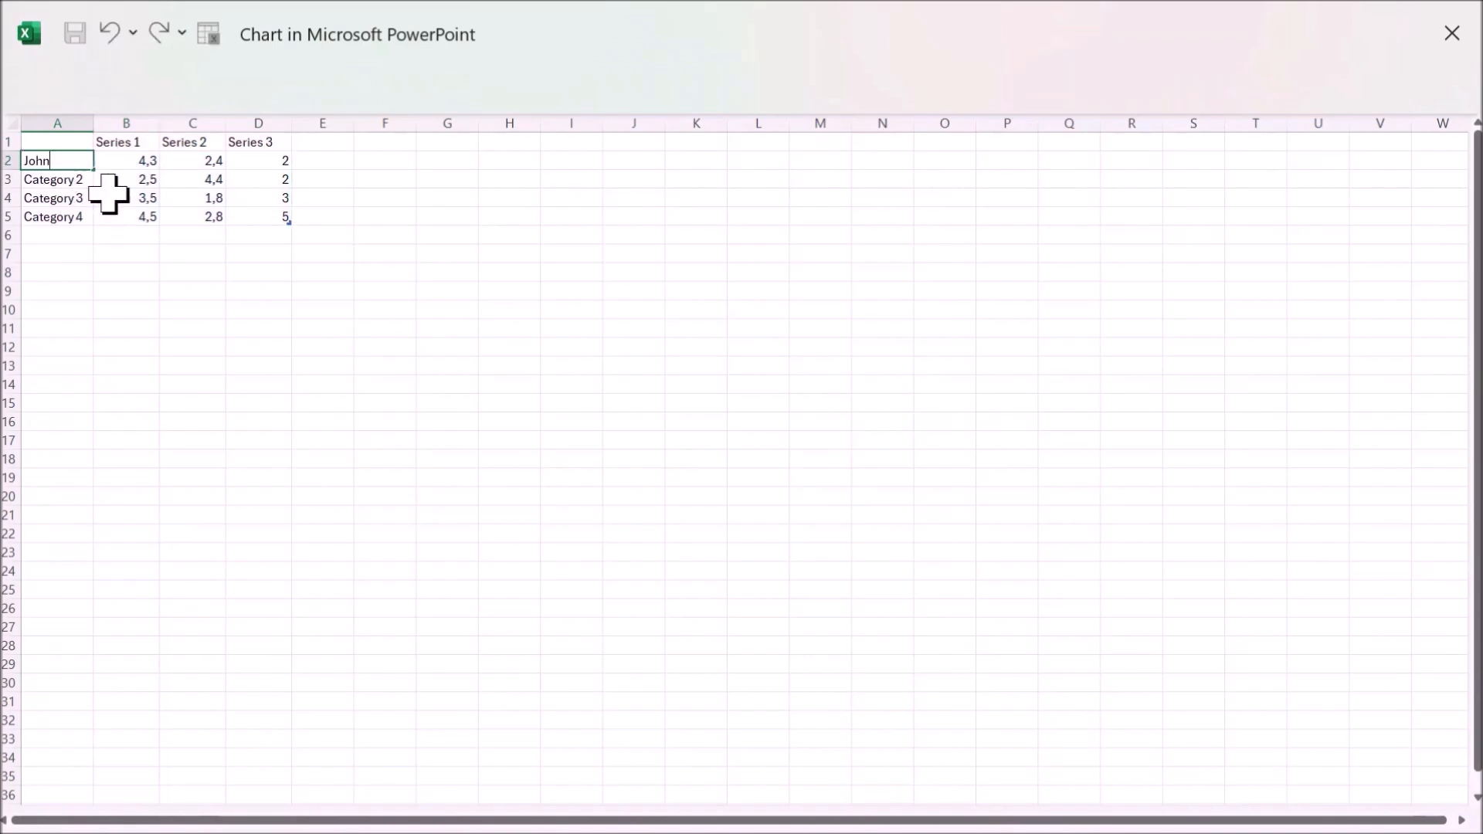
pyautogui.press('Return')
pyautogui.write('M')
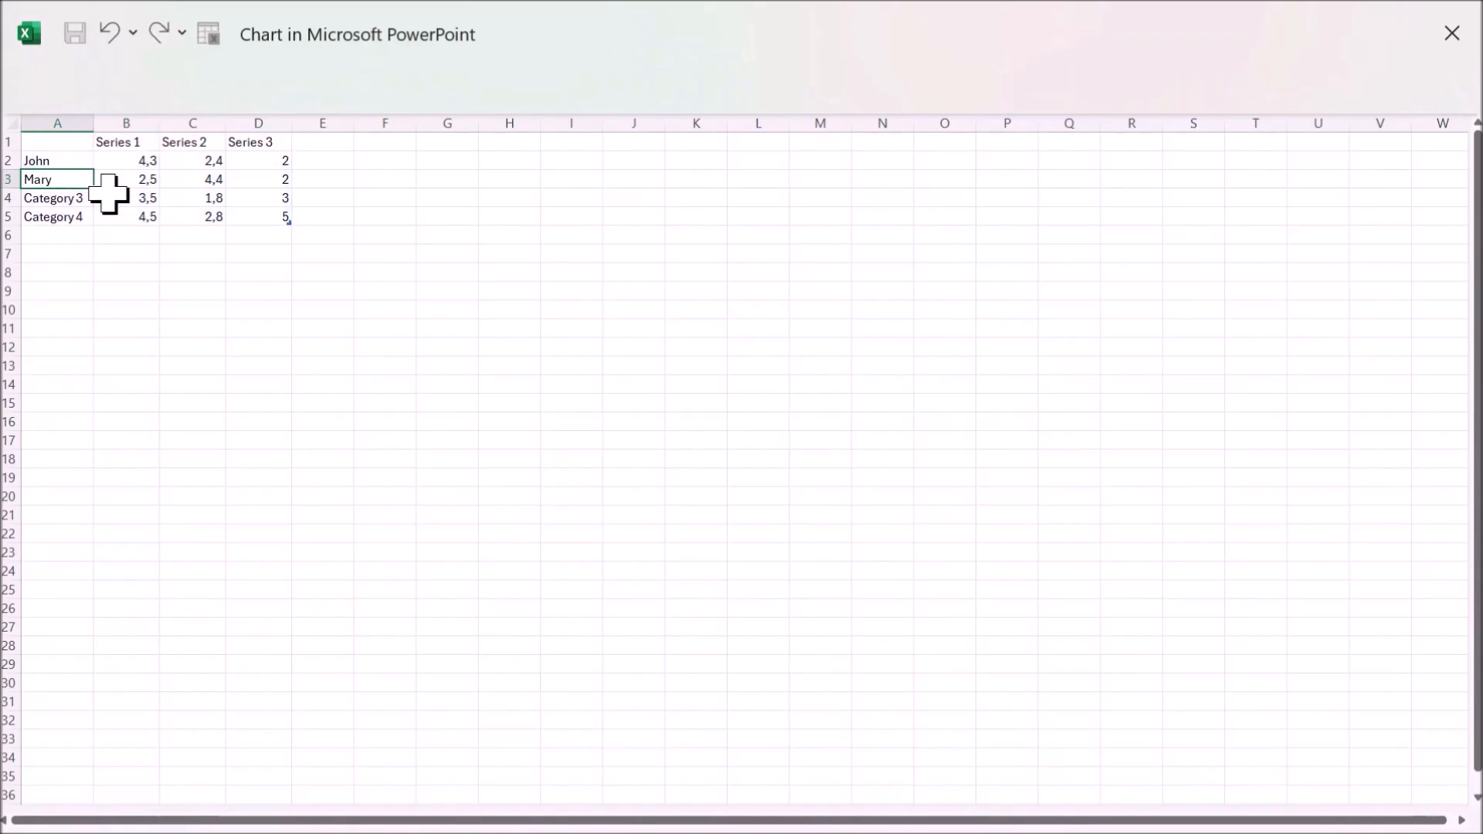
pyautogui.write('ary')
pyautogui.press('Return')
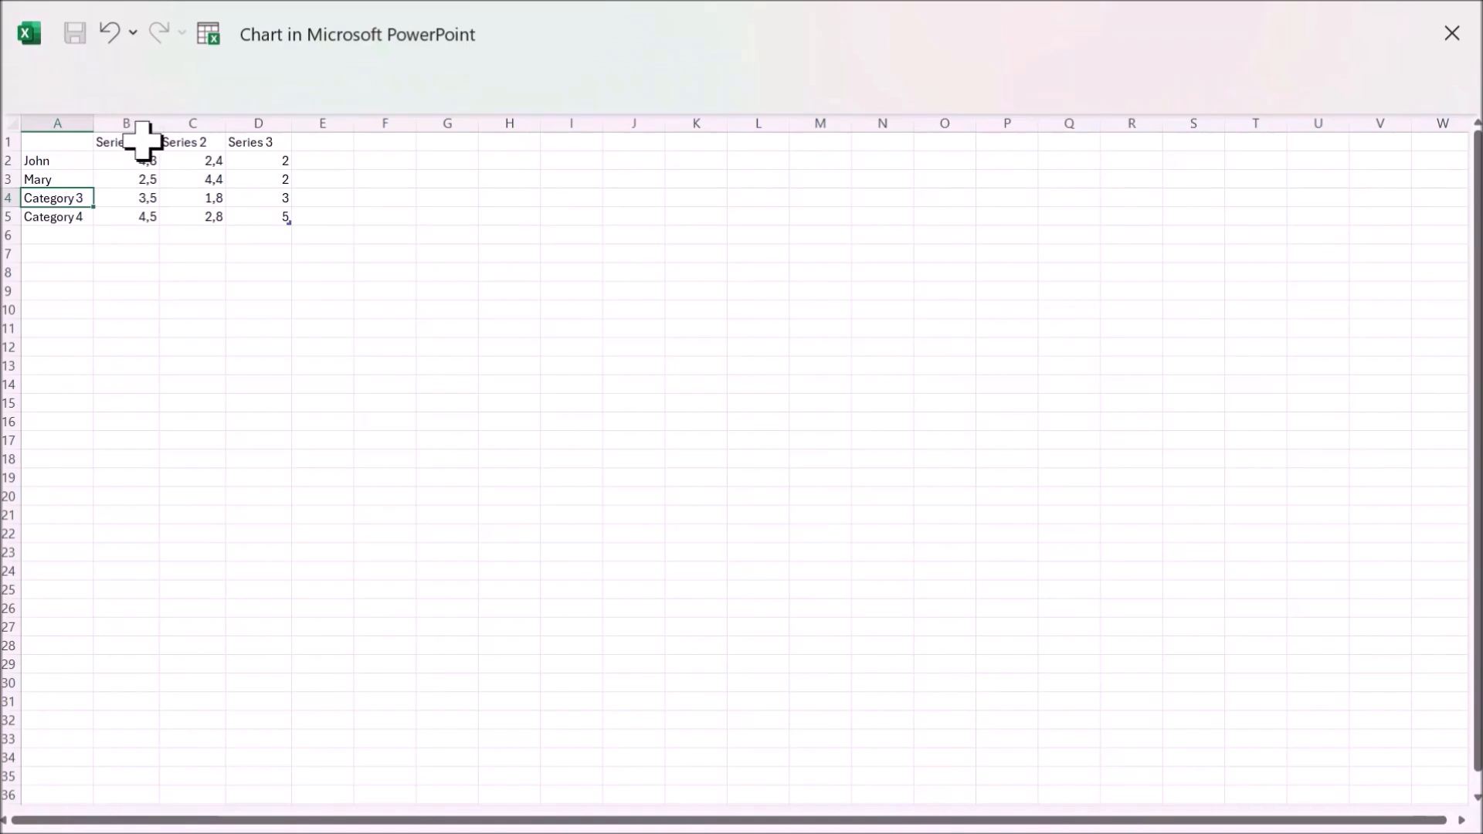
# Step: Rename the three series headings in row 1 to Sales, Cost of Sales and Total, and close the chart data sheet
pyautogui.click(142, 140)
pyautogui.write('Sales')
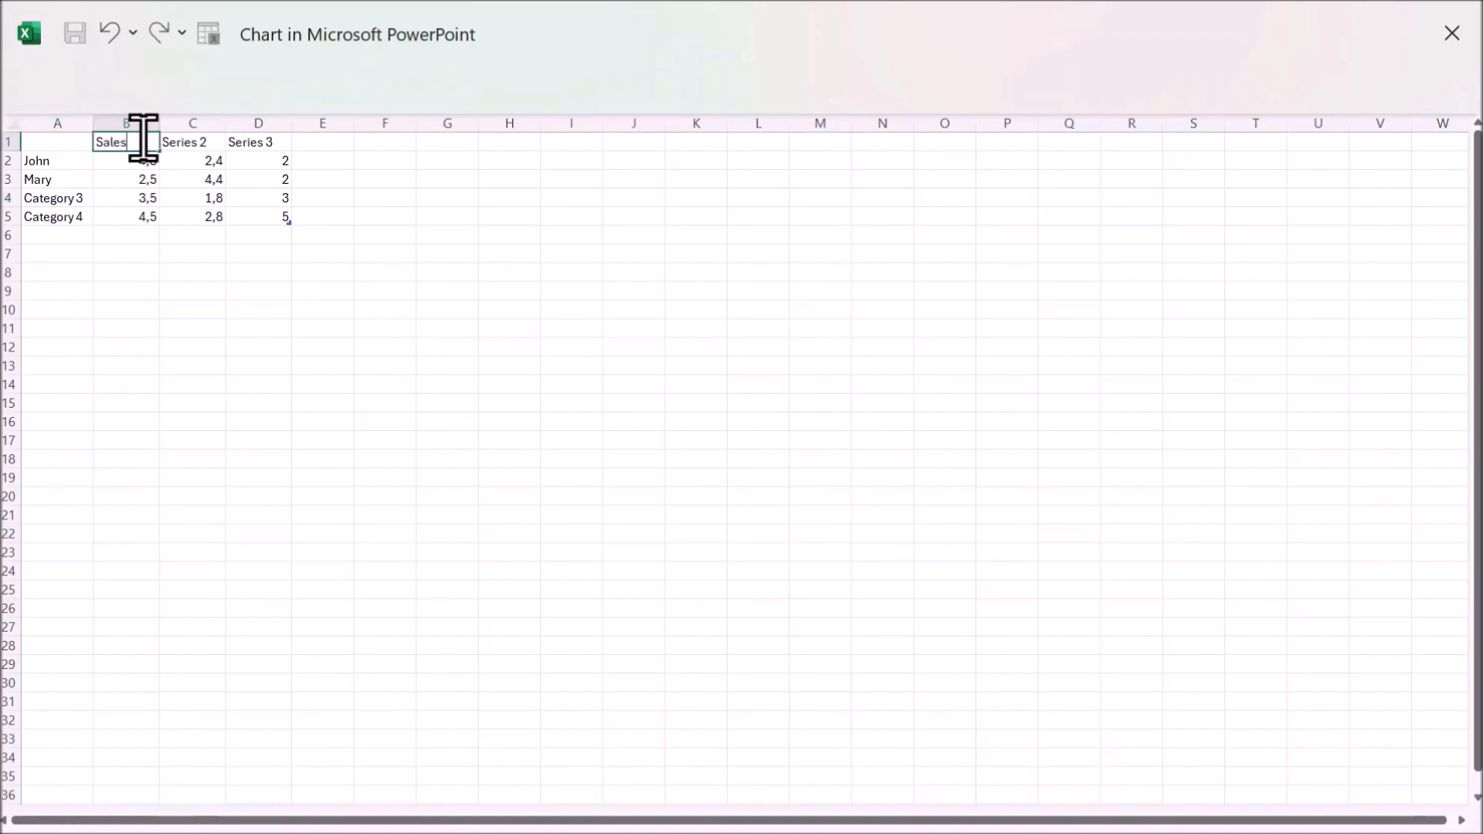
pyautogui.press('Tab')
pyautogui.press('Tab')
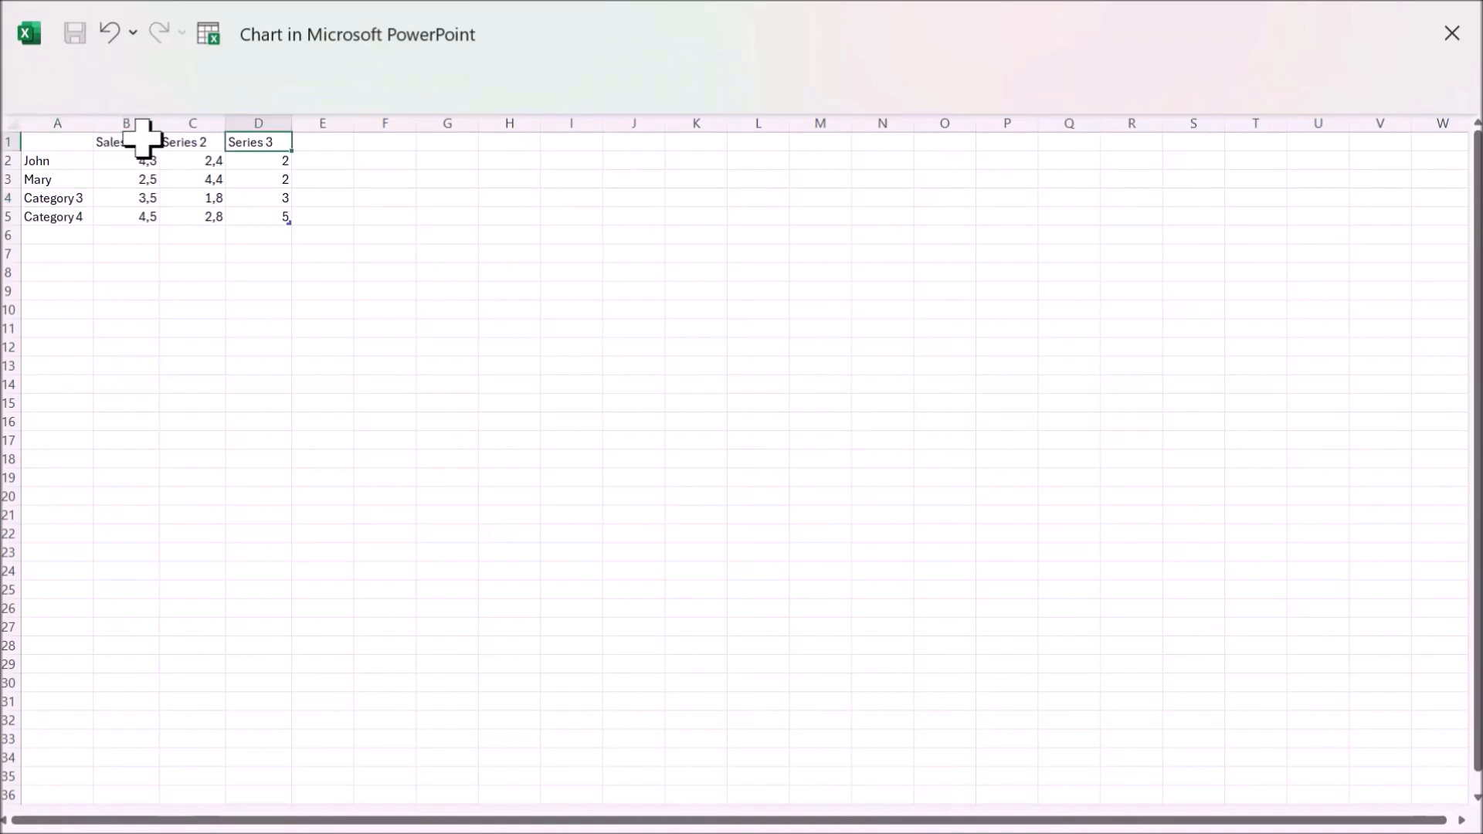
pyautogui.press('Left')
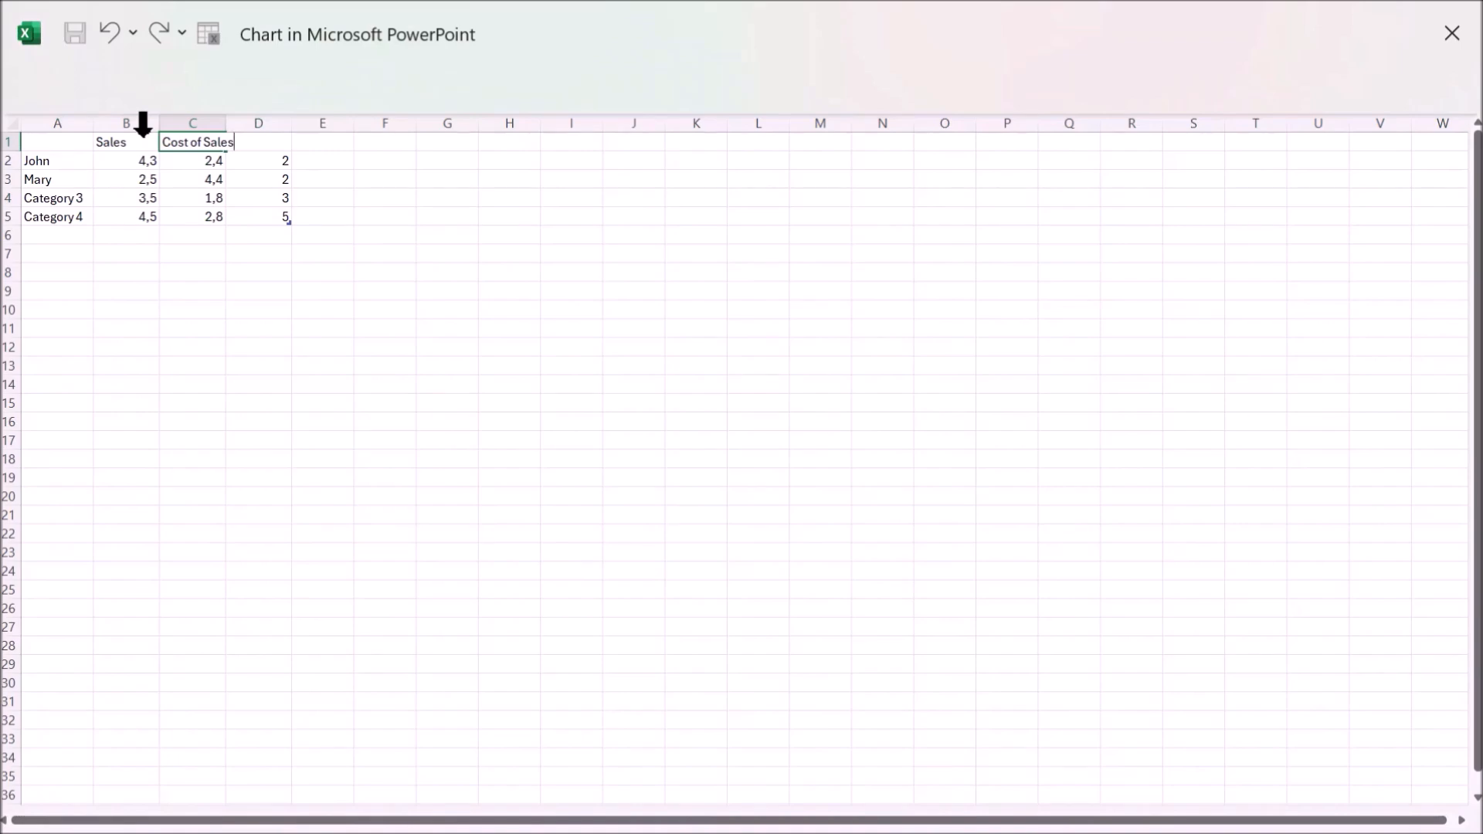
pyautogui.write('Cost of Sales')
pyautogui.press('Tab')
pyautogui.write('To')
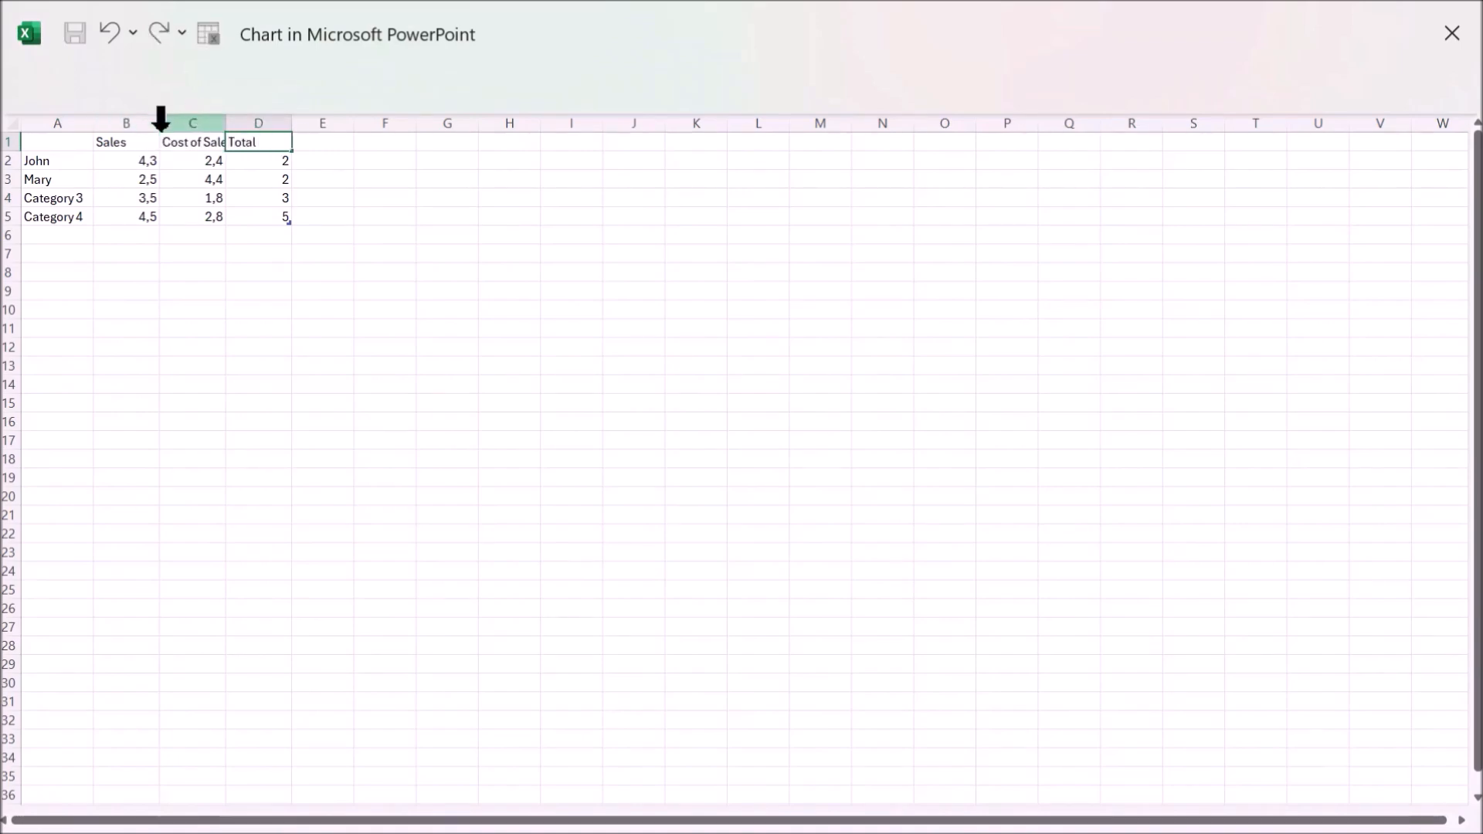
pyautogui.click(143, 161)
pyautogui.click(132, 199)
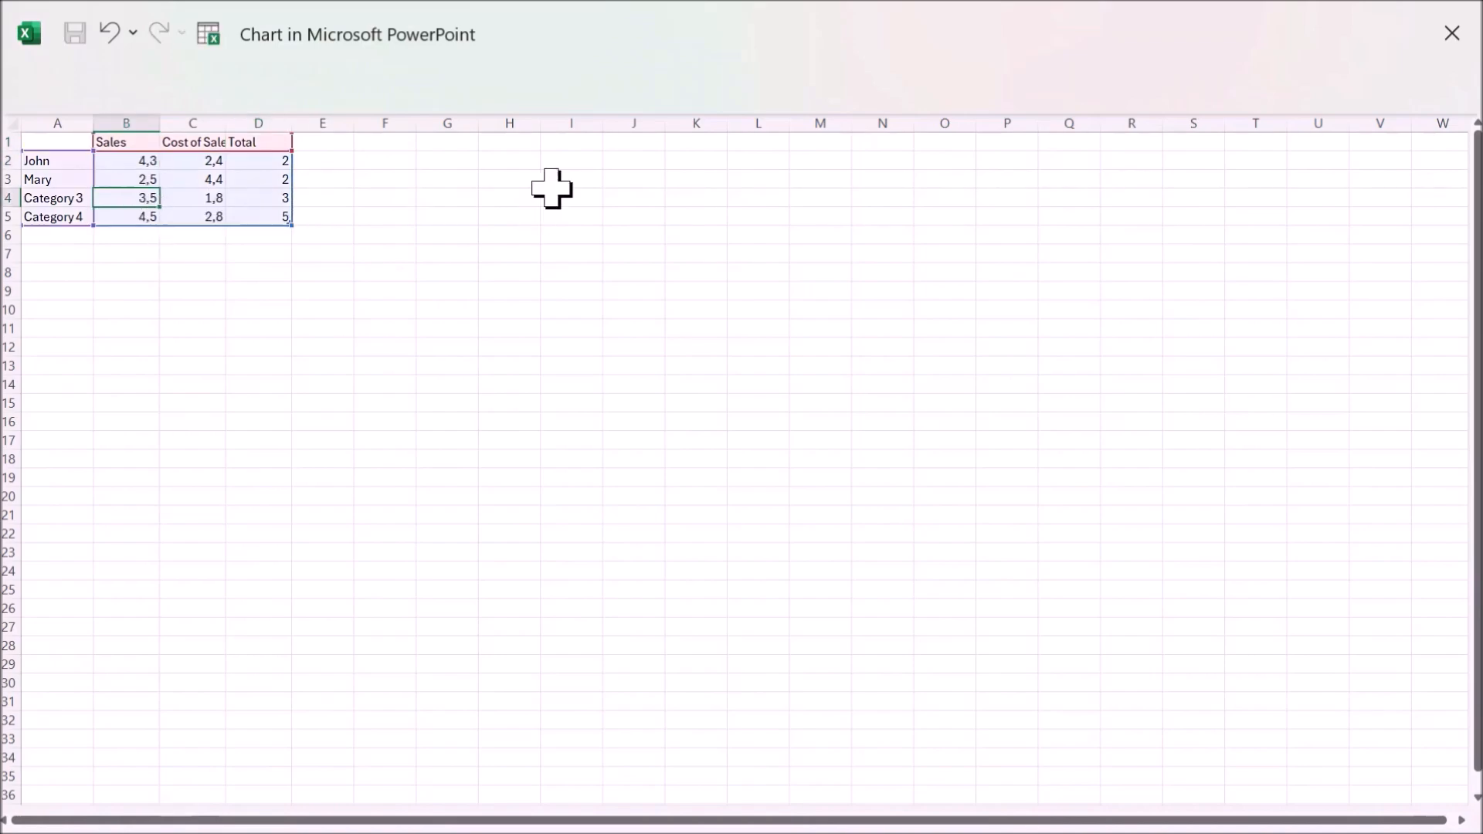
pyautogui.click(1471, 46)
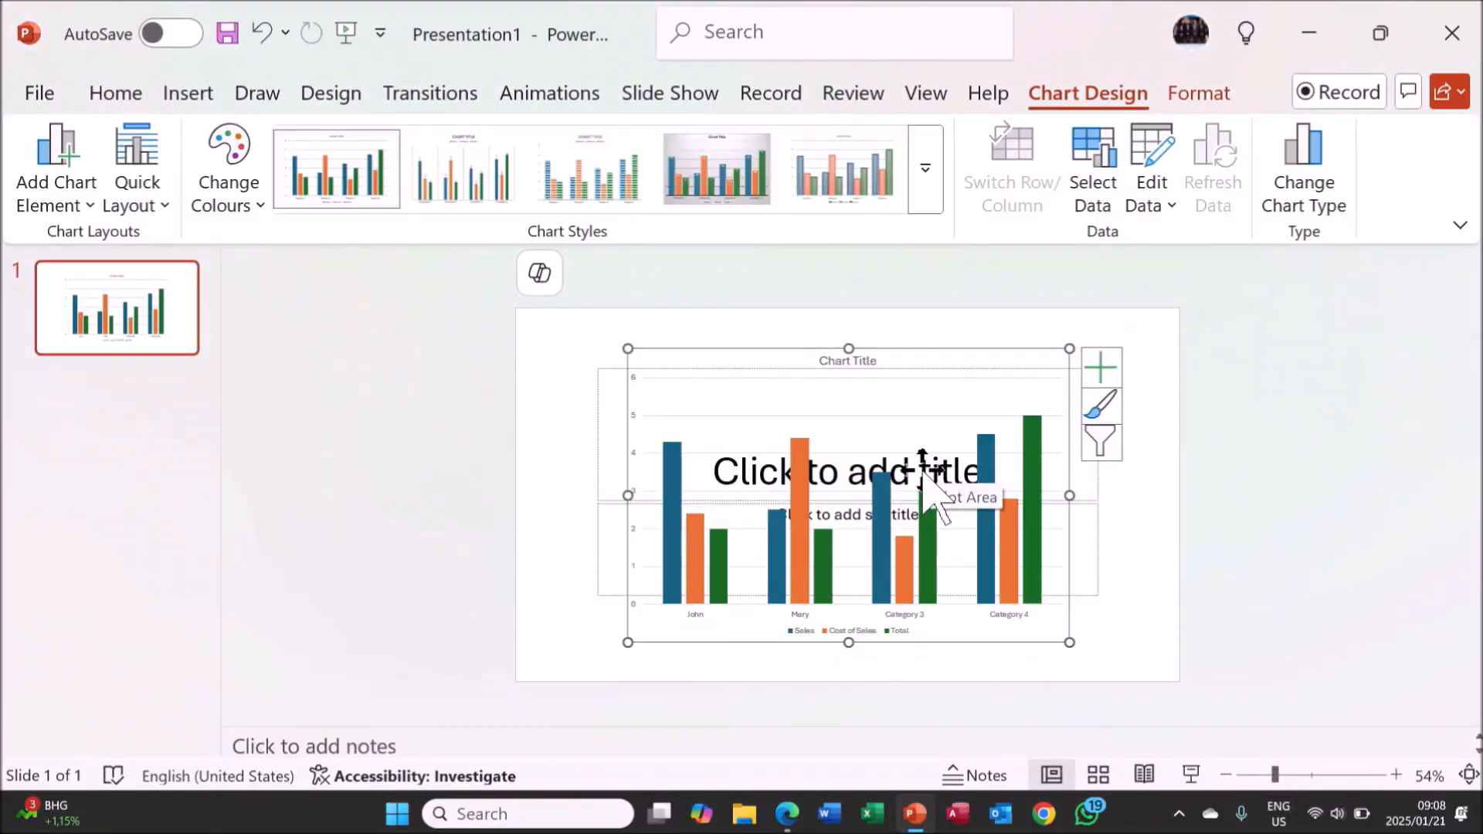
# Step: Recolour the column chart with the colourful palette that starts with light green, purple and light blue
pyautogui.click(248, 213)
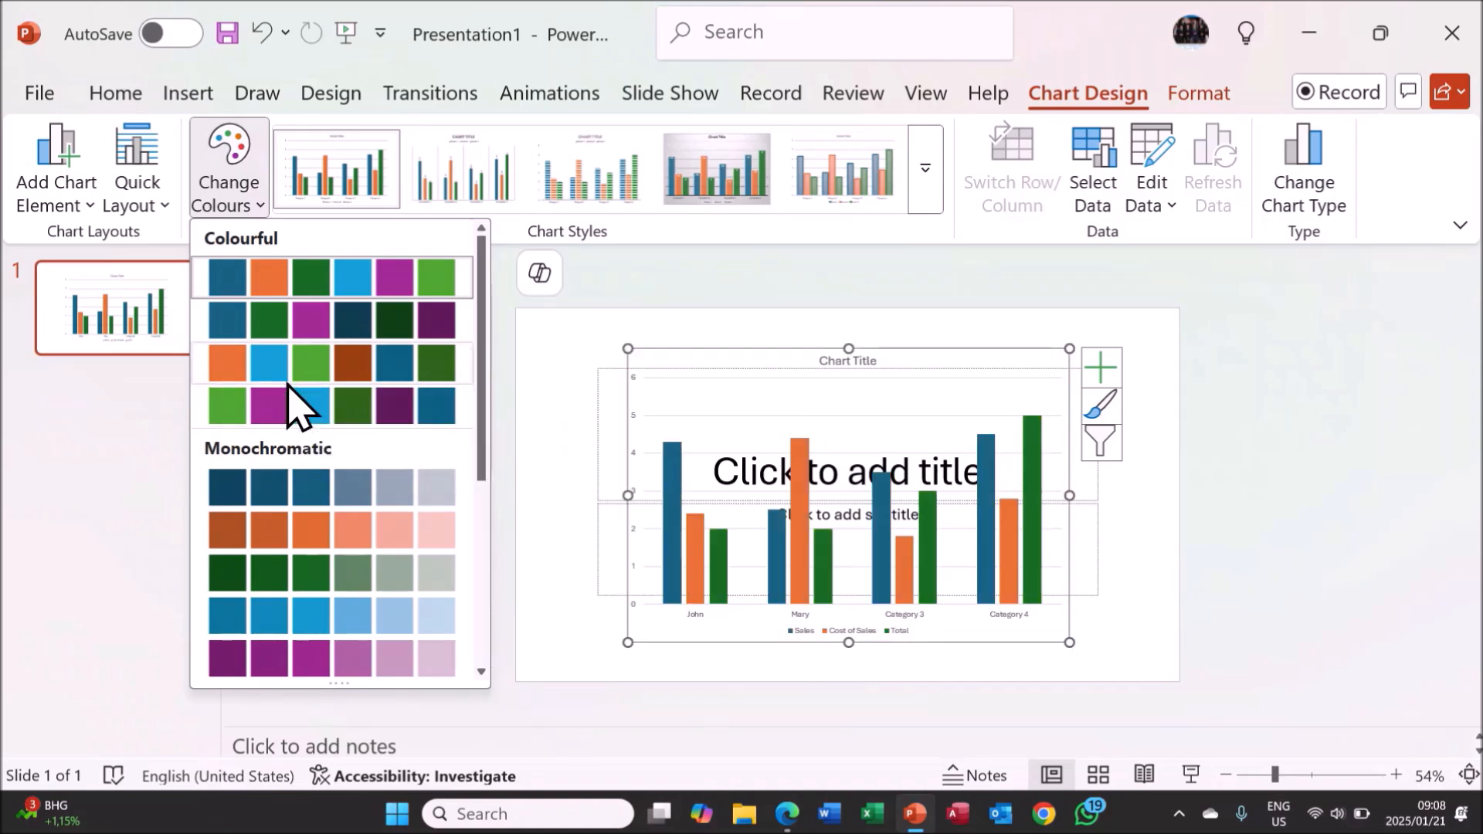
pyautogui.click(301, 401)
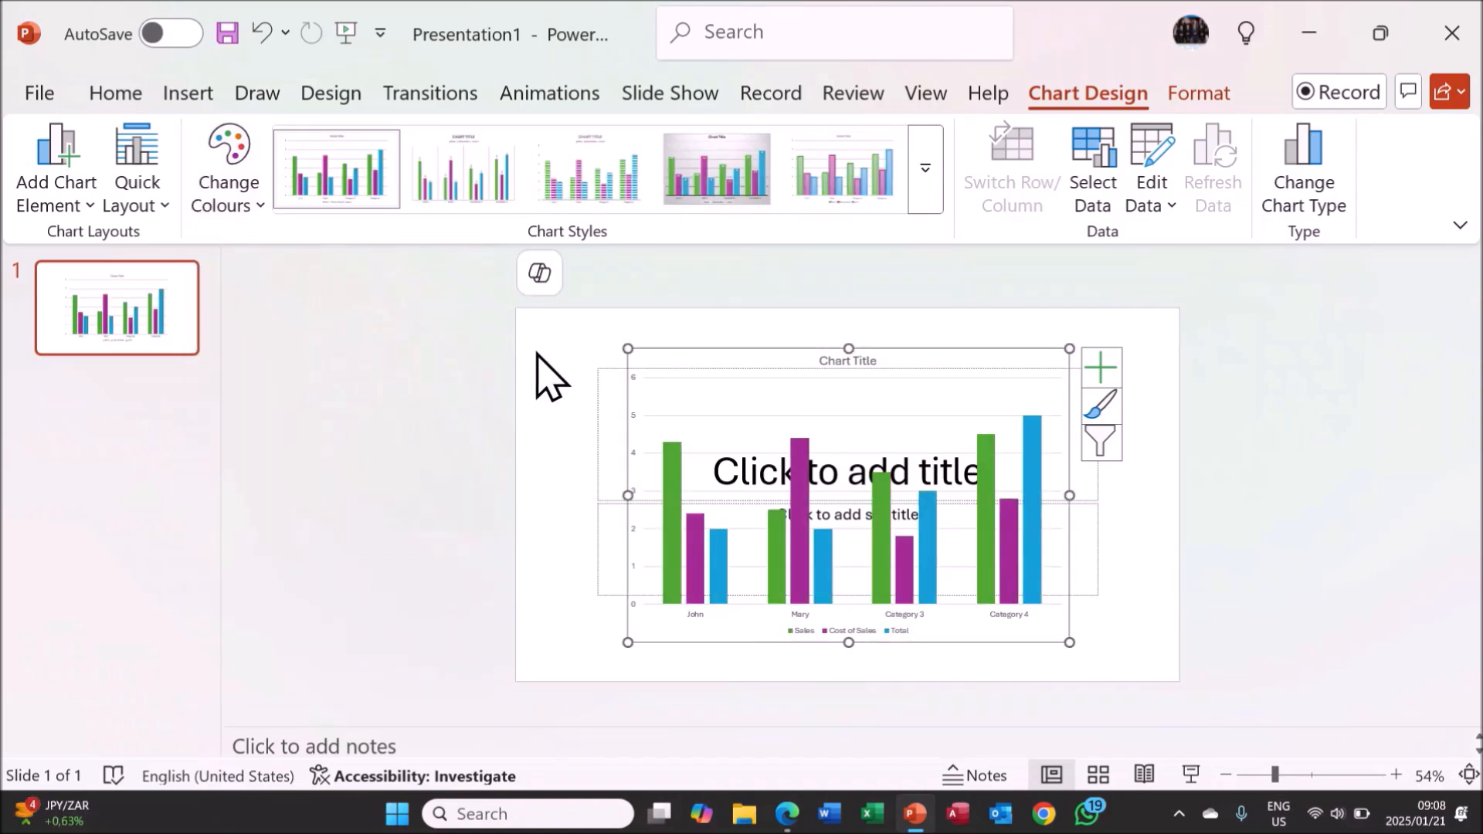
# Step: Change the chart type to Pie and enlarge the chart towards the slide's upper-left and lower-right corners
pyautogui.click(1305, 207)
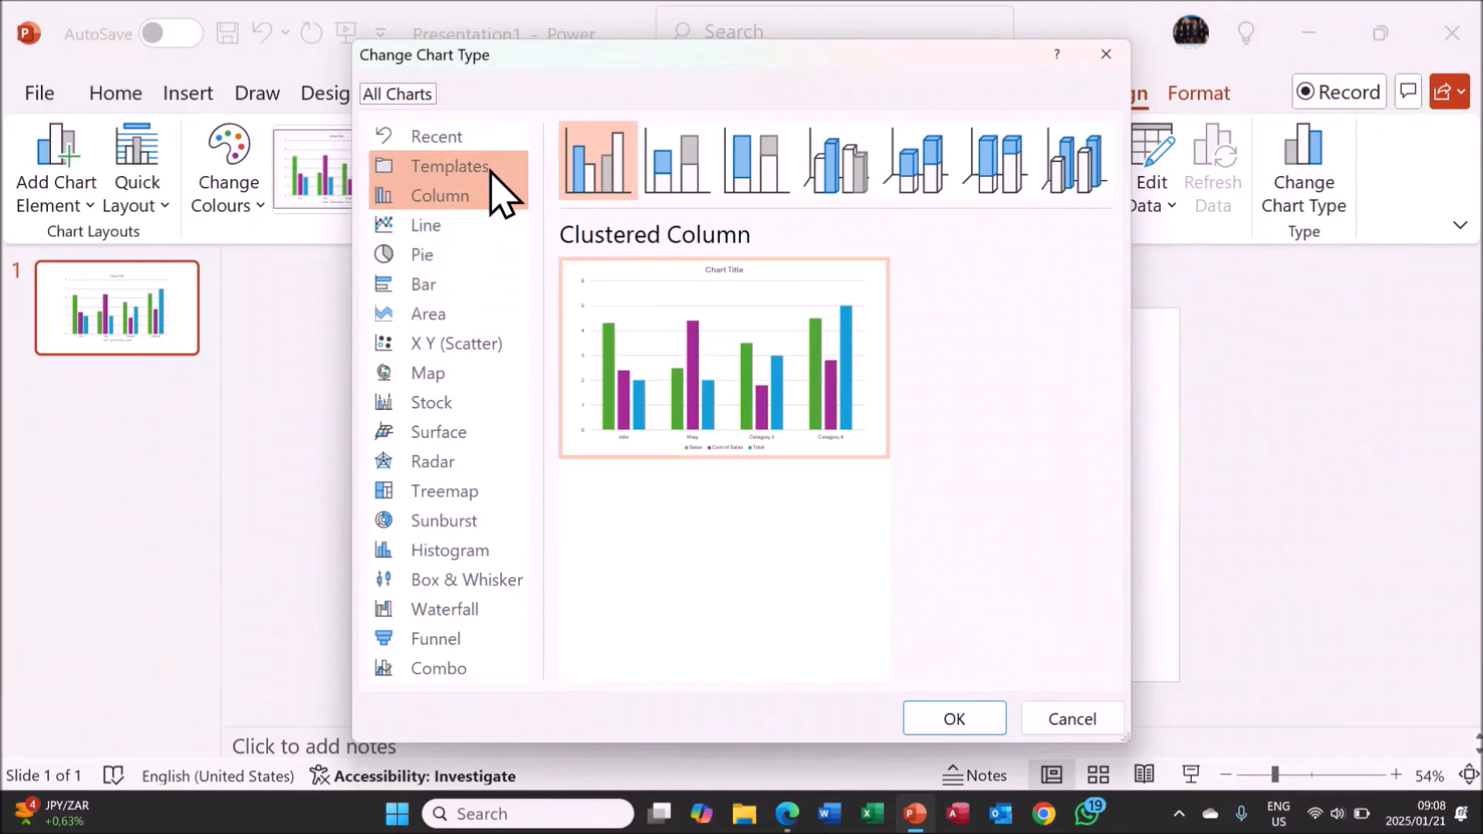
pyautogui.click(484, 272)
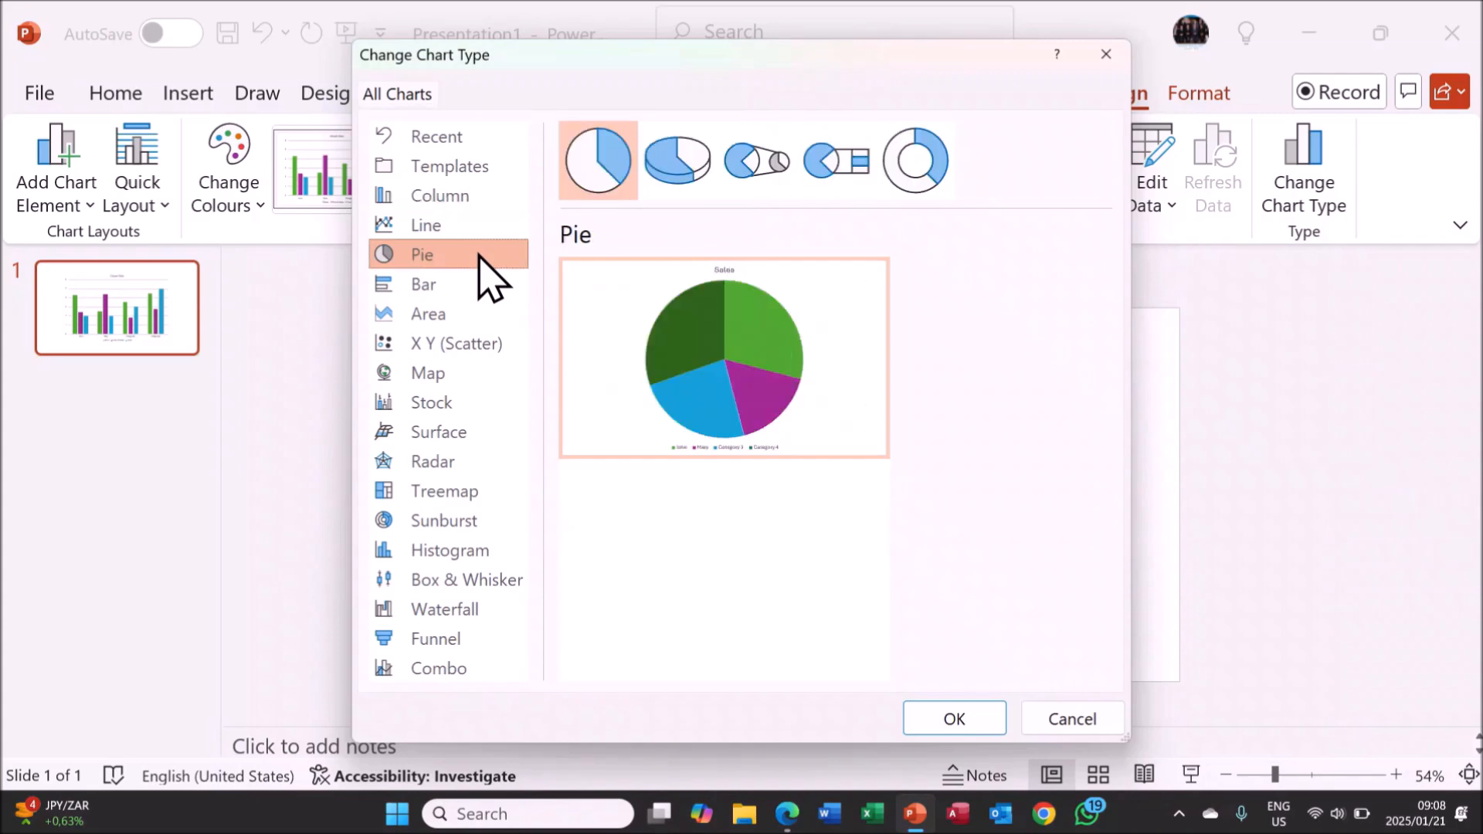
pyautogui.click(955, 718)
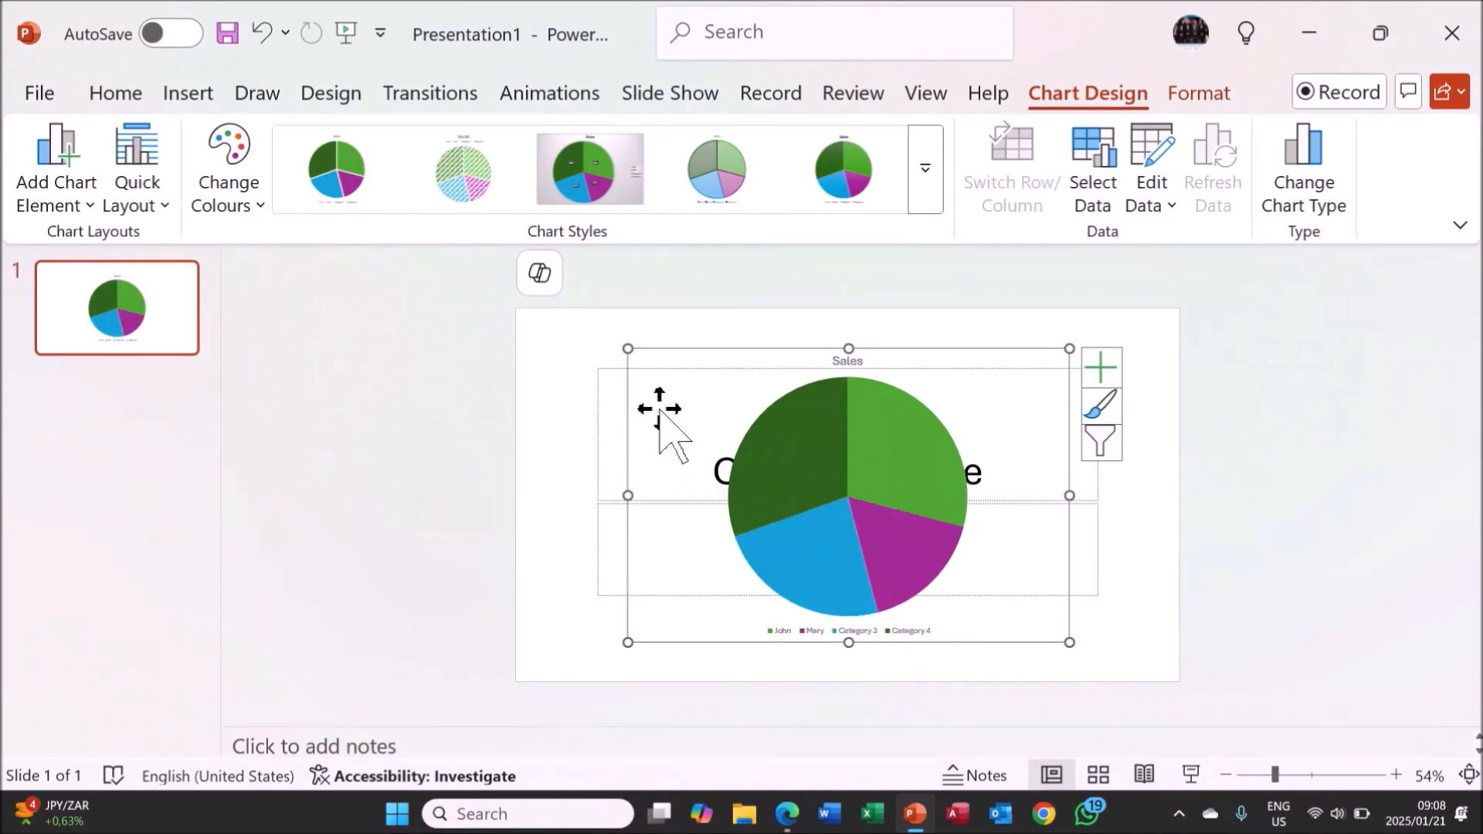
pyautogui.moveTo(631, 349); pyautogui.dragTo(603, 320)
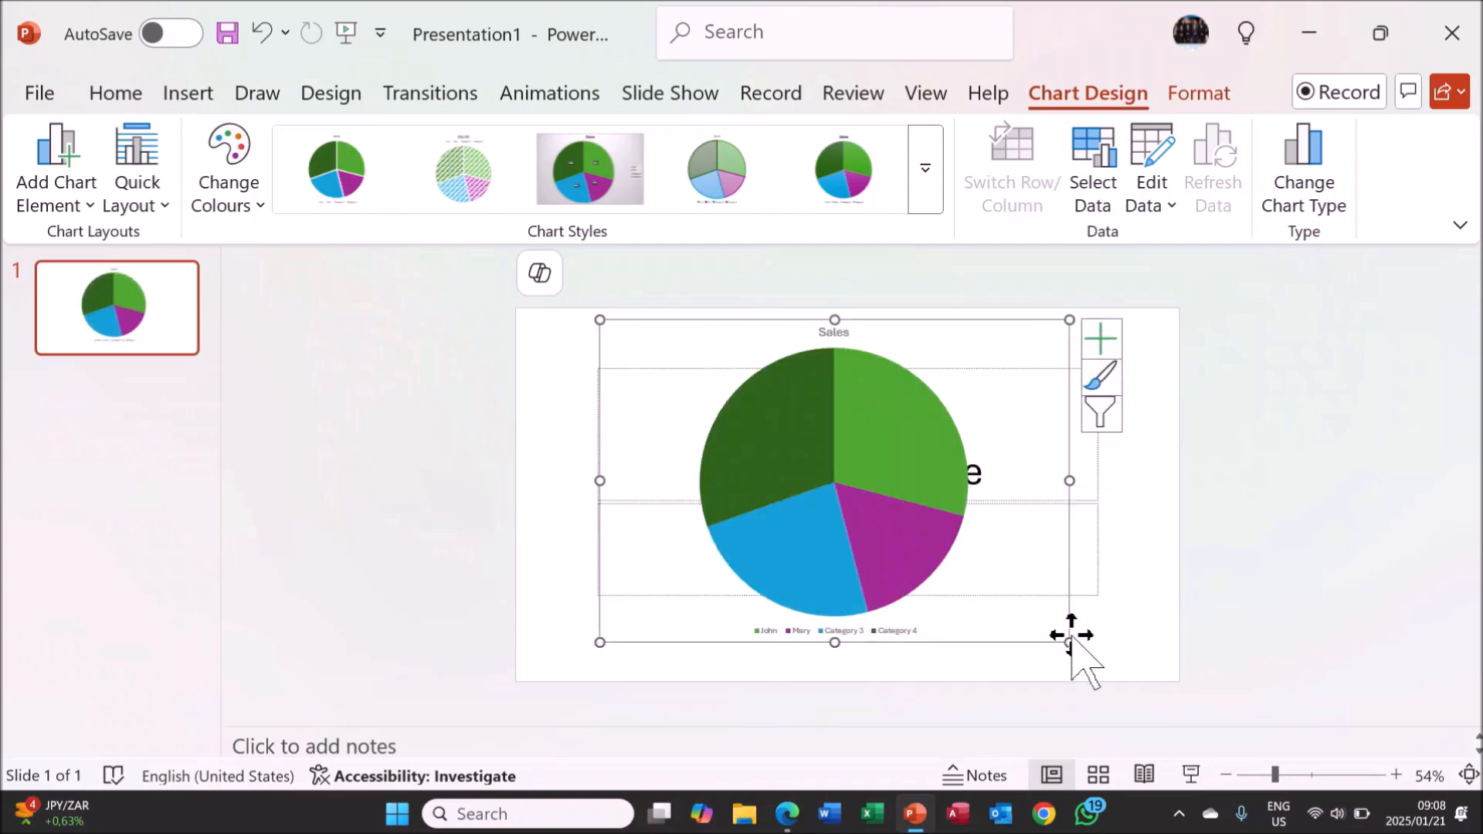
pyautogui.moveTo(1068, 646); pyautogui.dragTo(1120, 661)
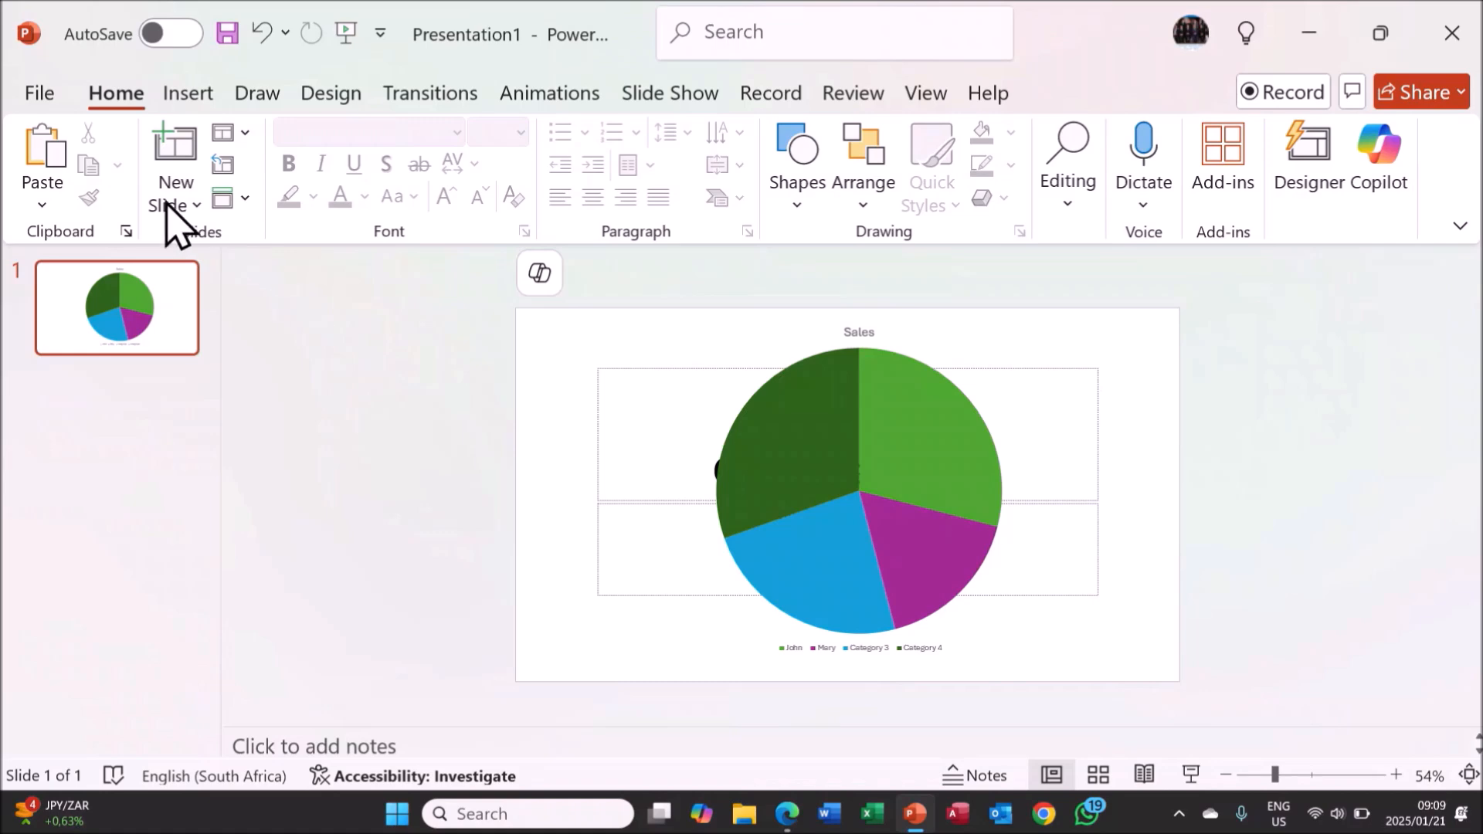
# Step: Add a new slide with the Title Only layout and give it the title "Organisational Chart"
pyautogui.click(176, 204)
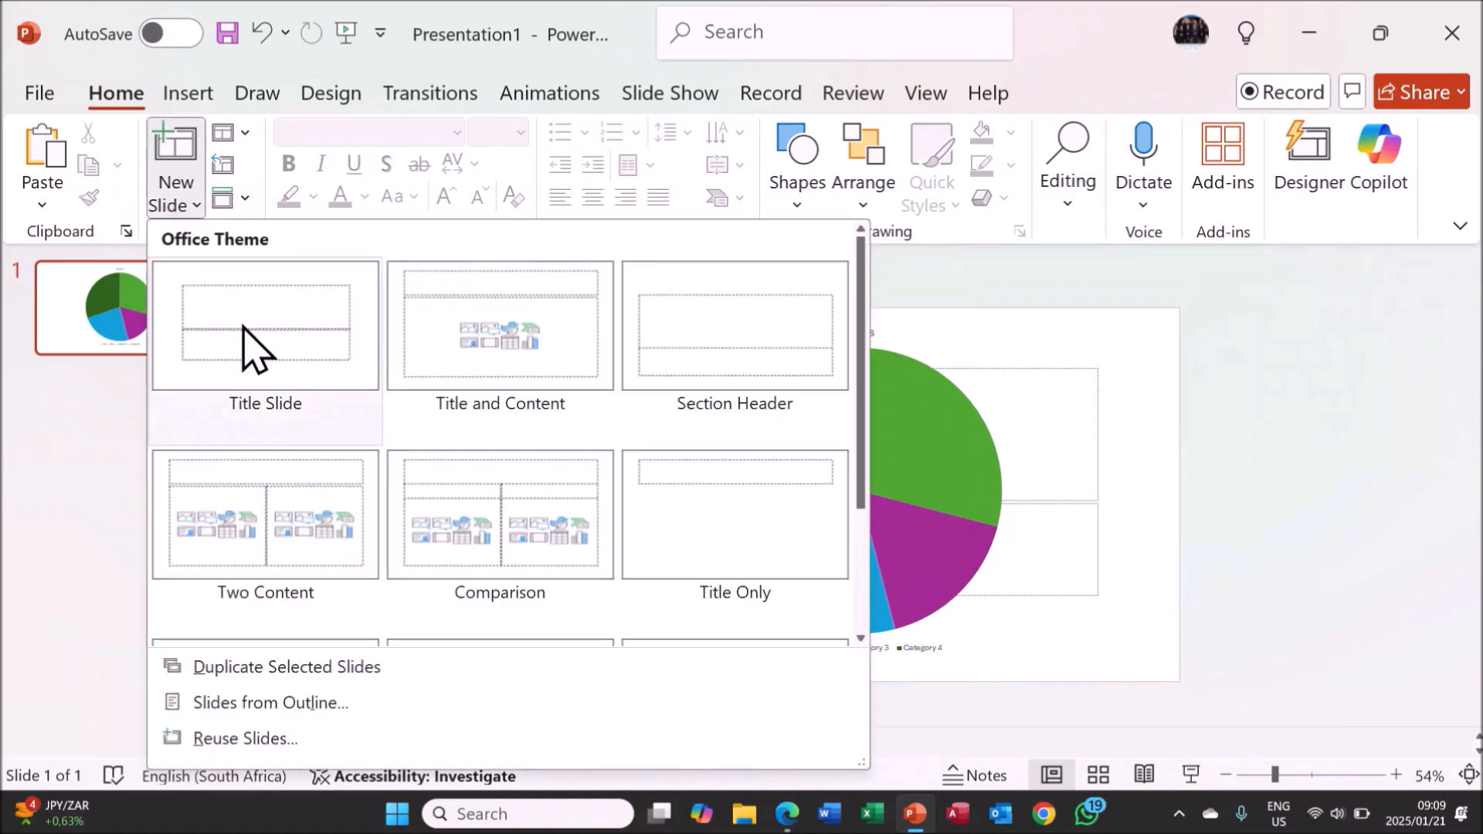
pyautogui.click(703, 522)
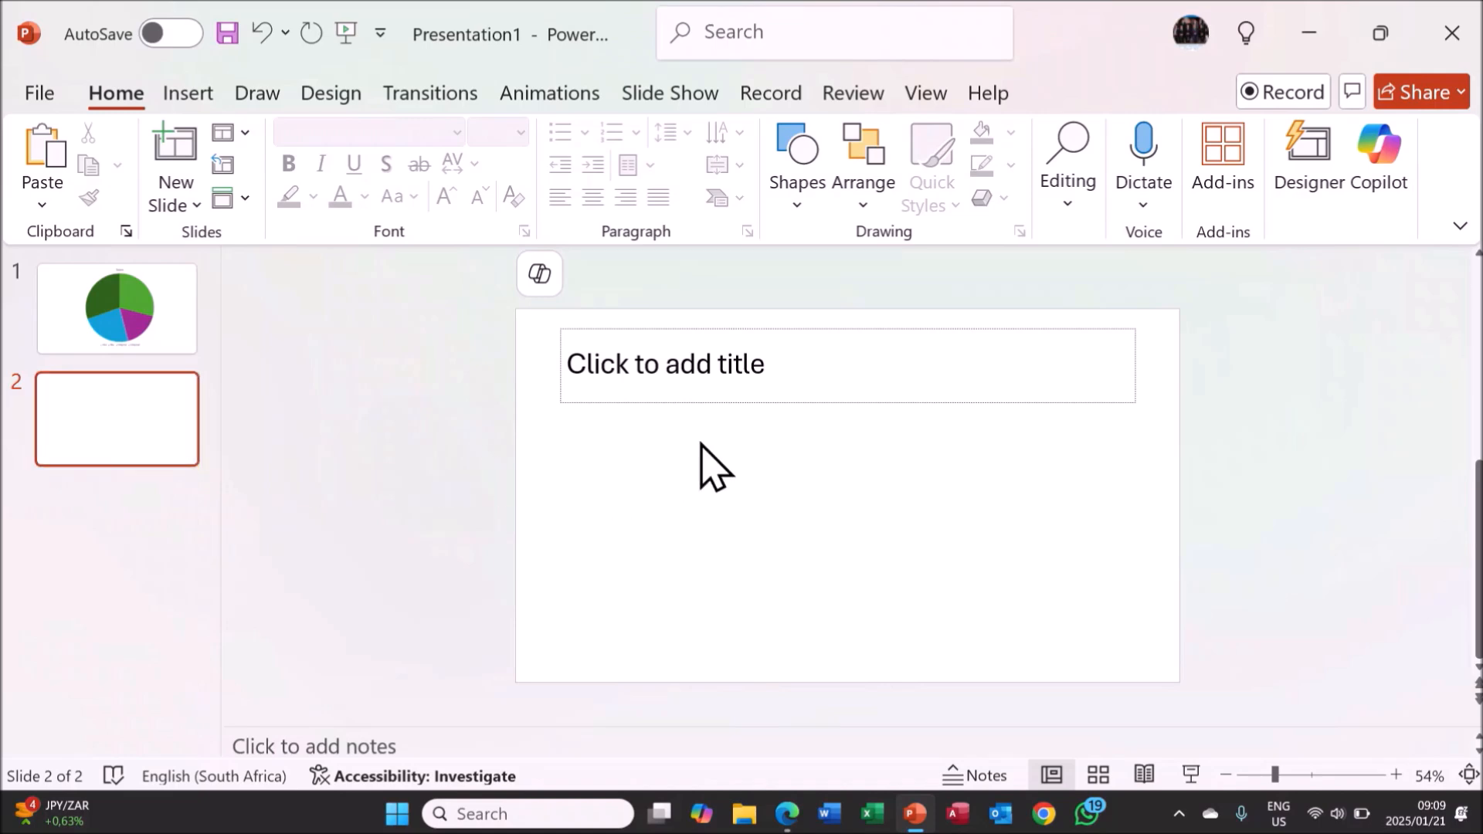
pyautogui.click(749, 374)
pyautogui.write('Organisation')
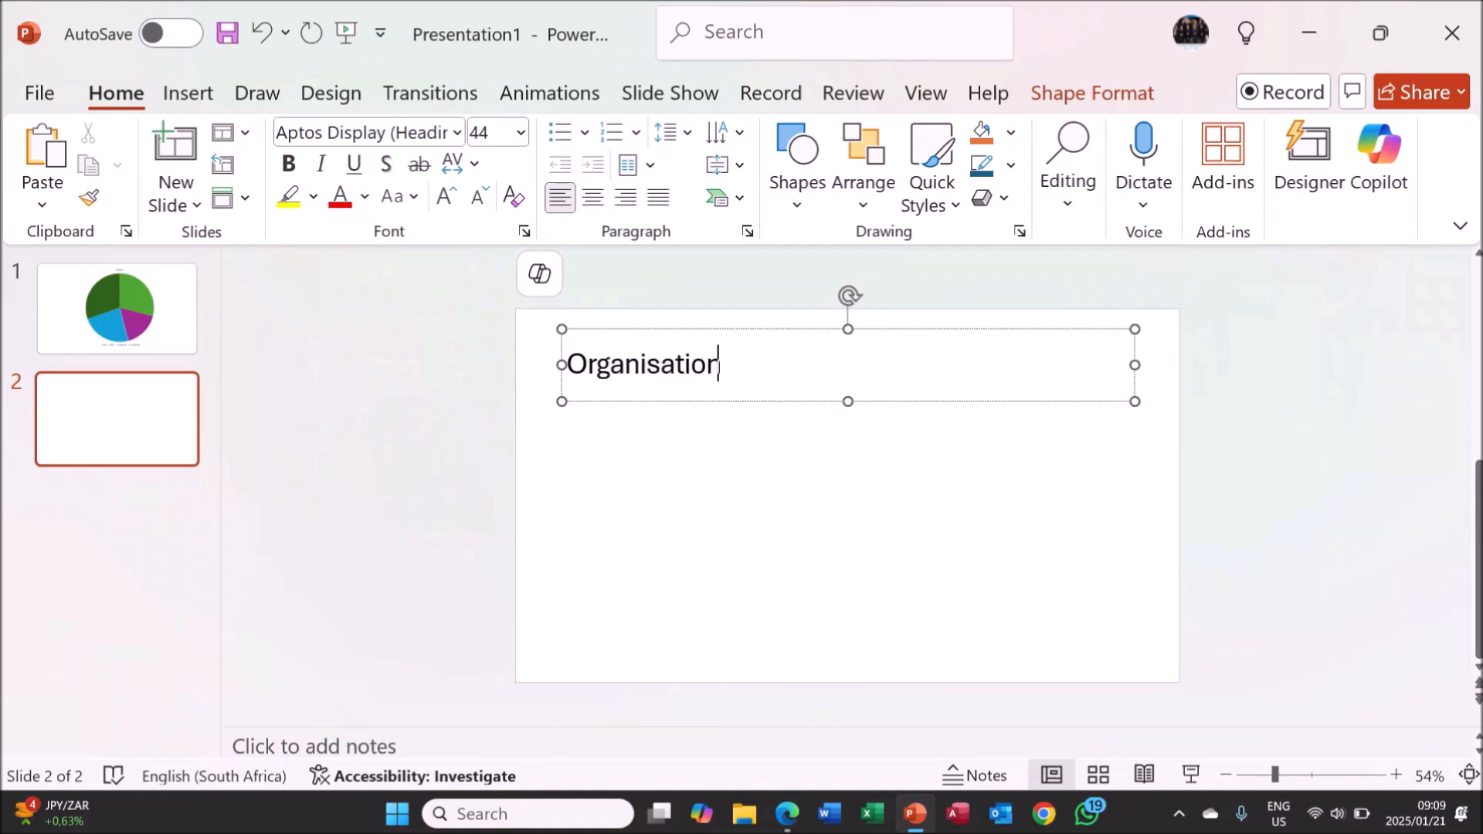
pyautogui.write('al Cga')
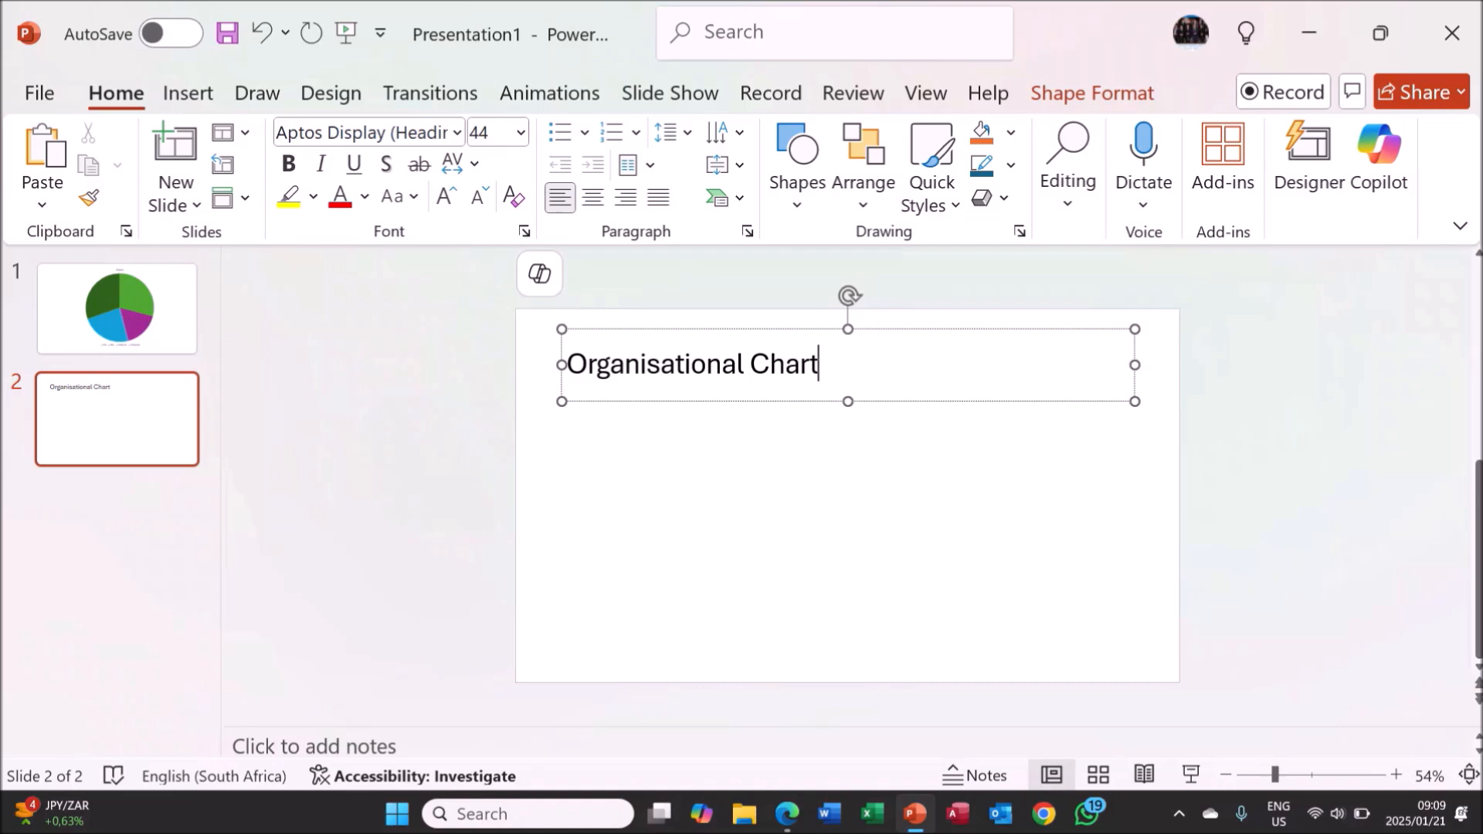
pyautogui.click(765, 476)
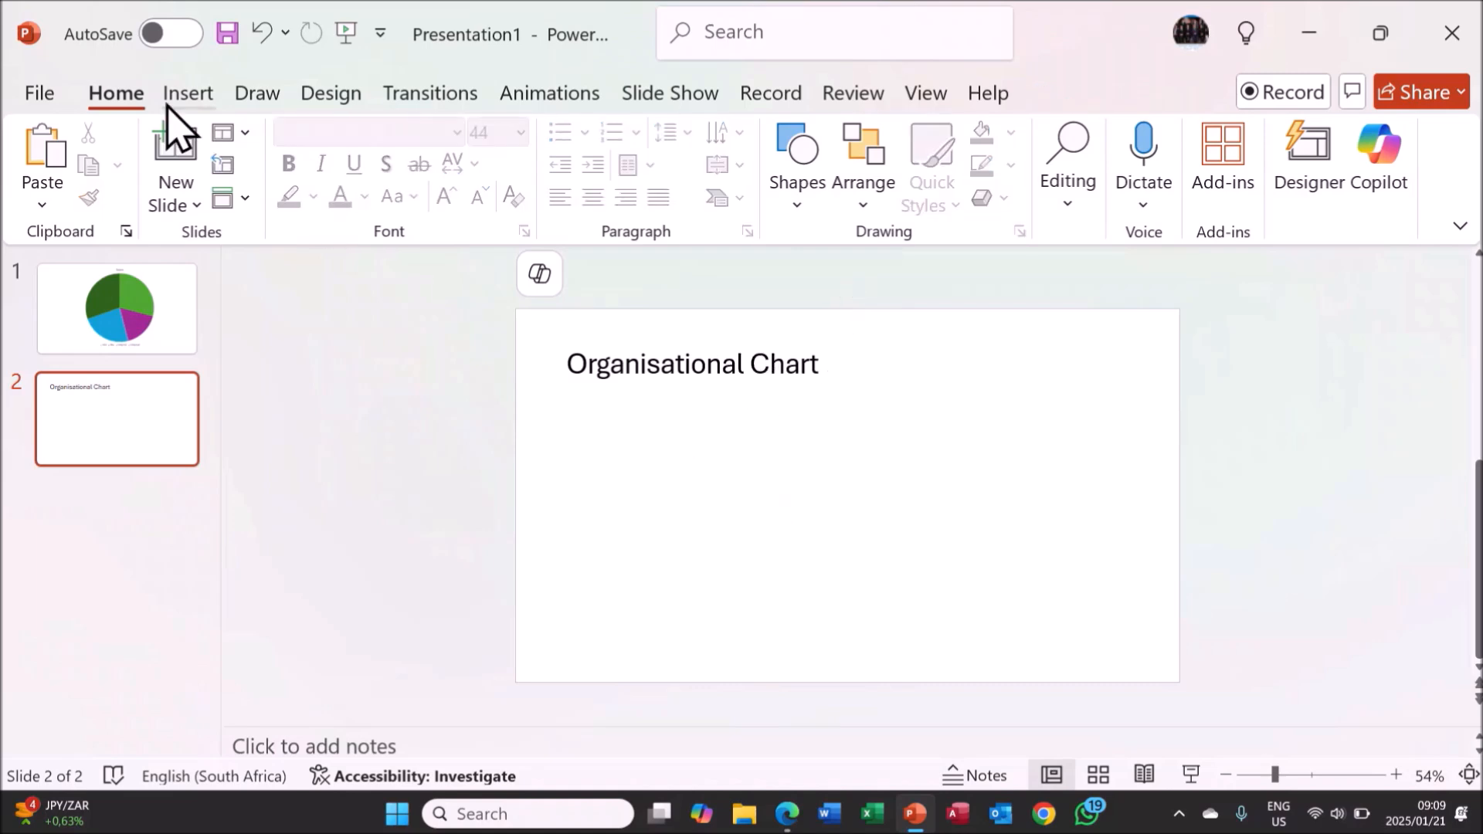
# Step: Insert an Organisation Chart SmartArt graphic from the Hierarchy category on slide 2
pyautogui.click(171, 99)
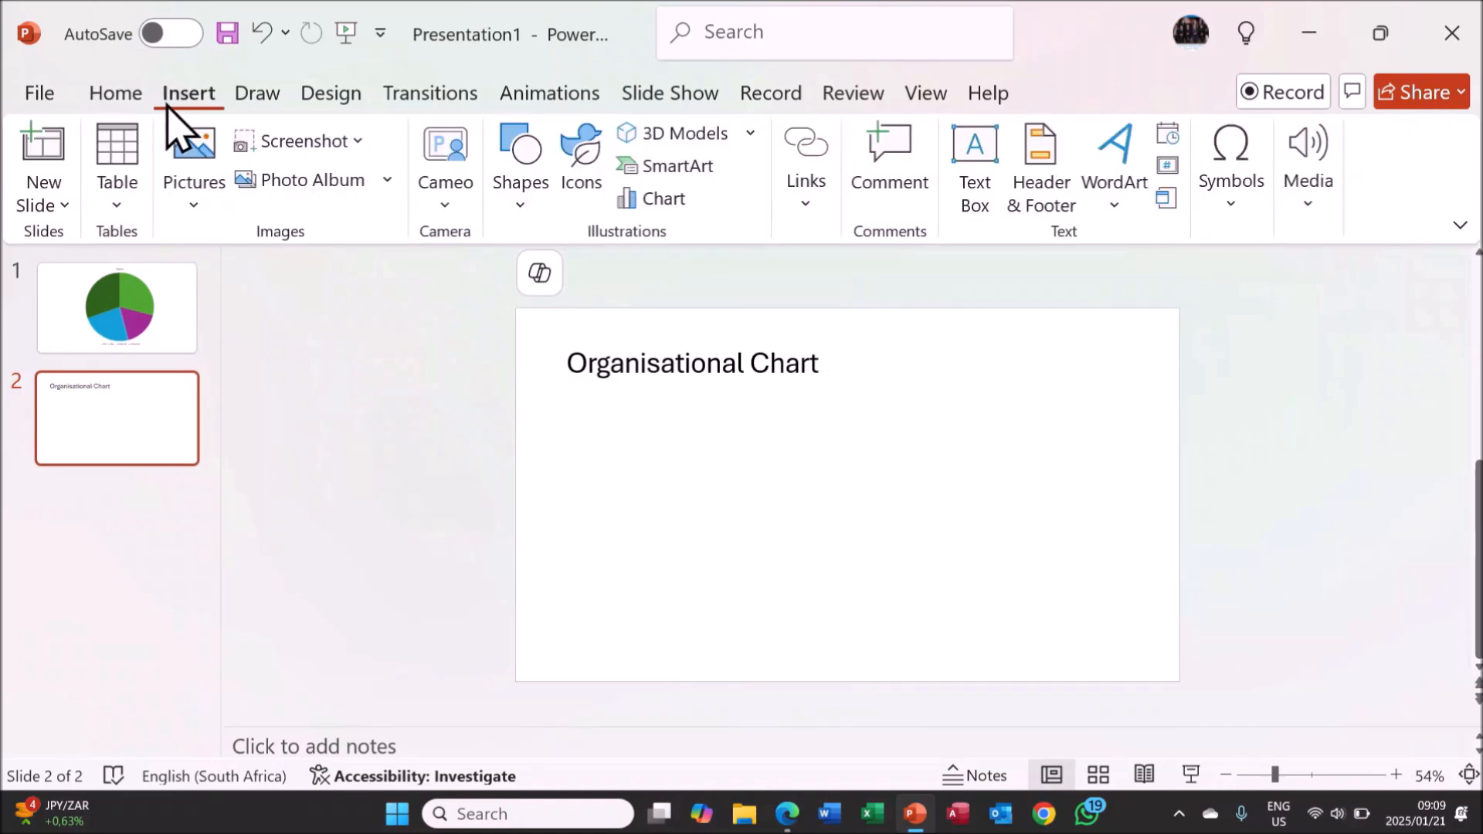
pyautogui.click(648, 168)
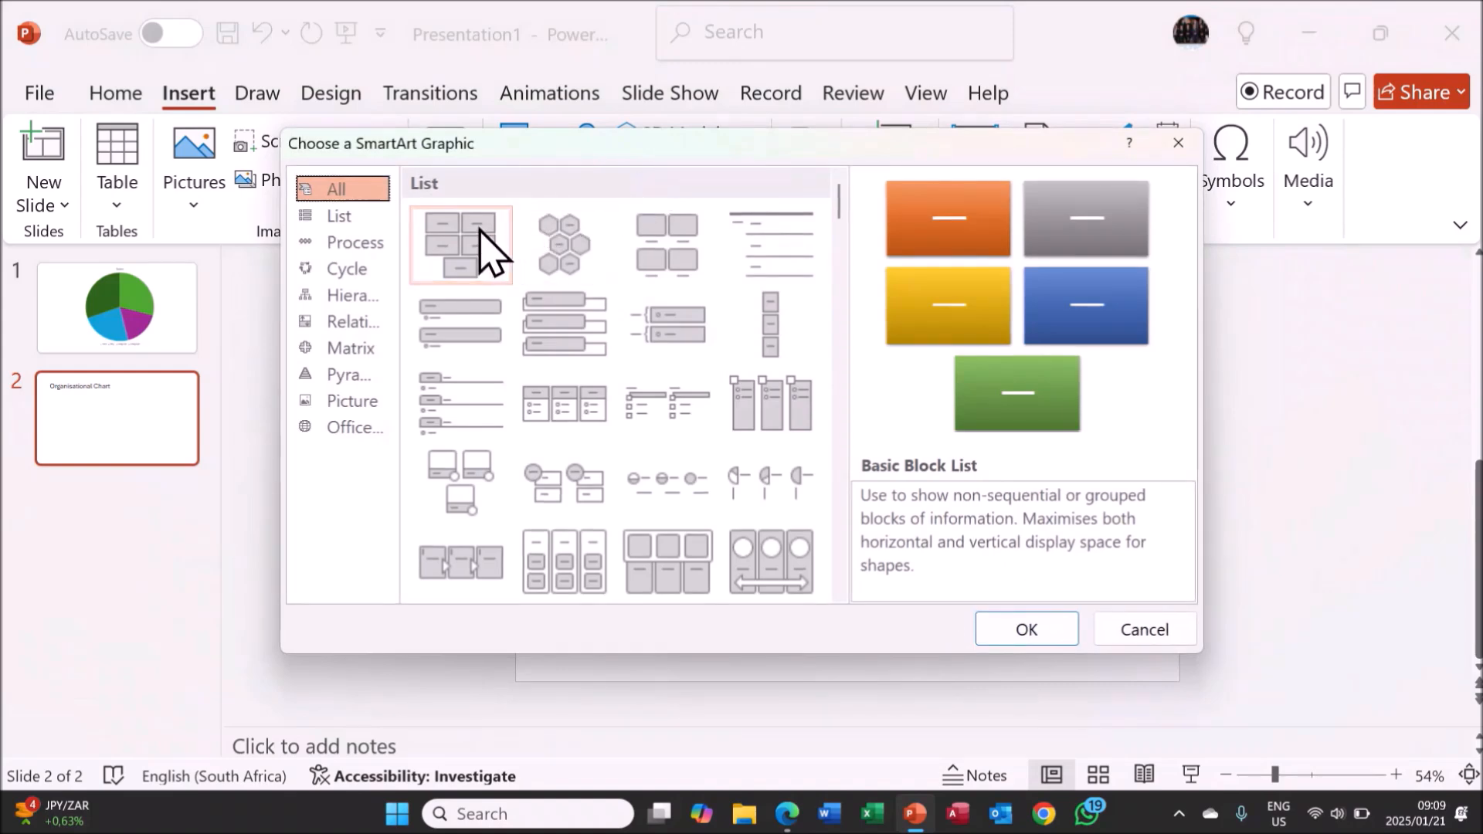
pyautogui.click(371, 297)
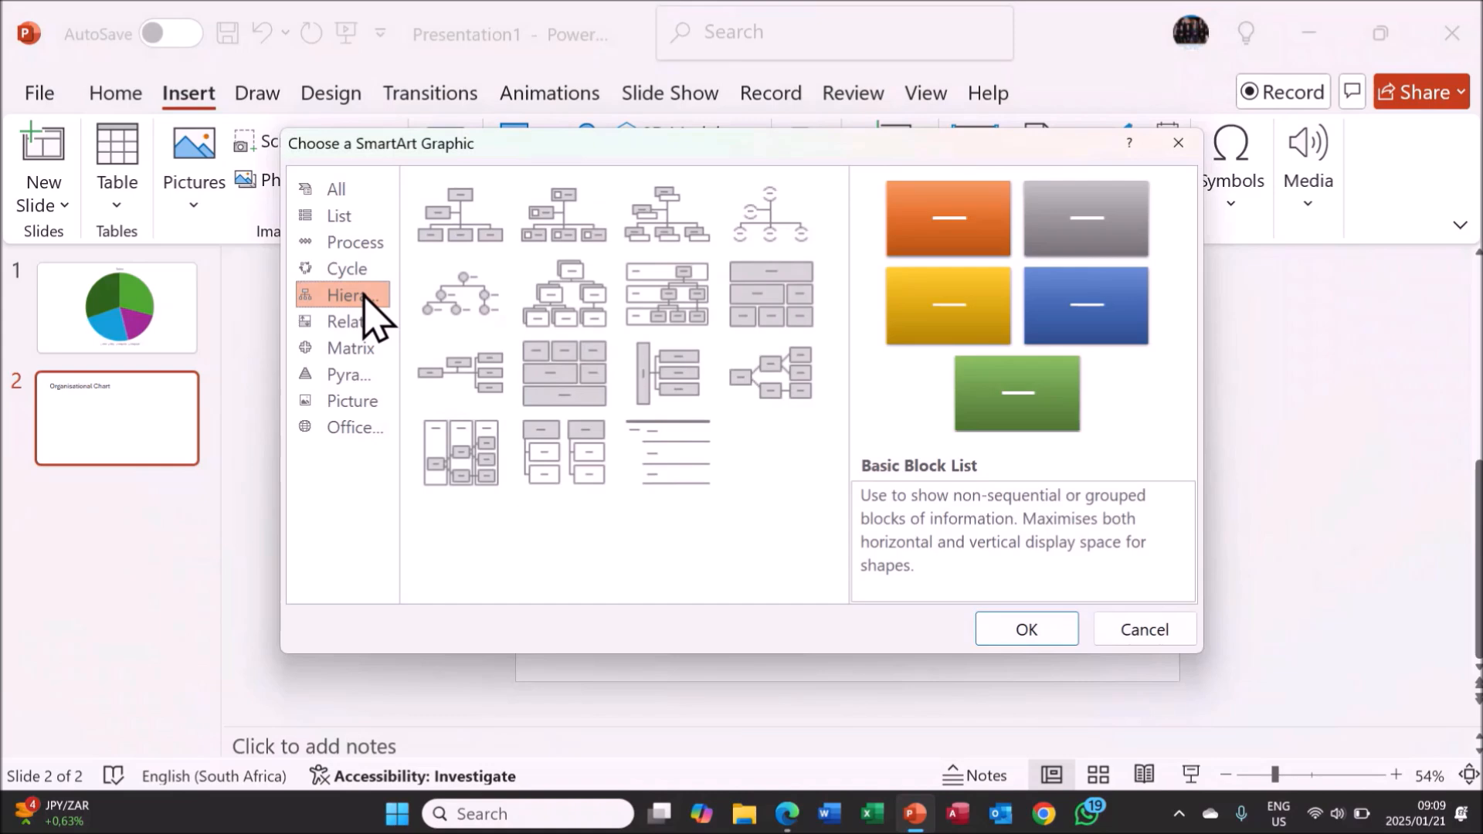
pyautogui.click(469, 245)
pyautogui.click(1012, 632)
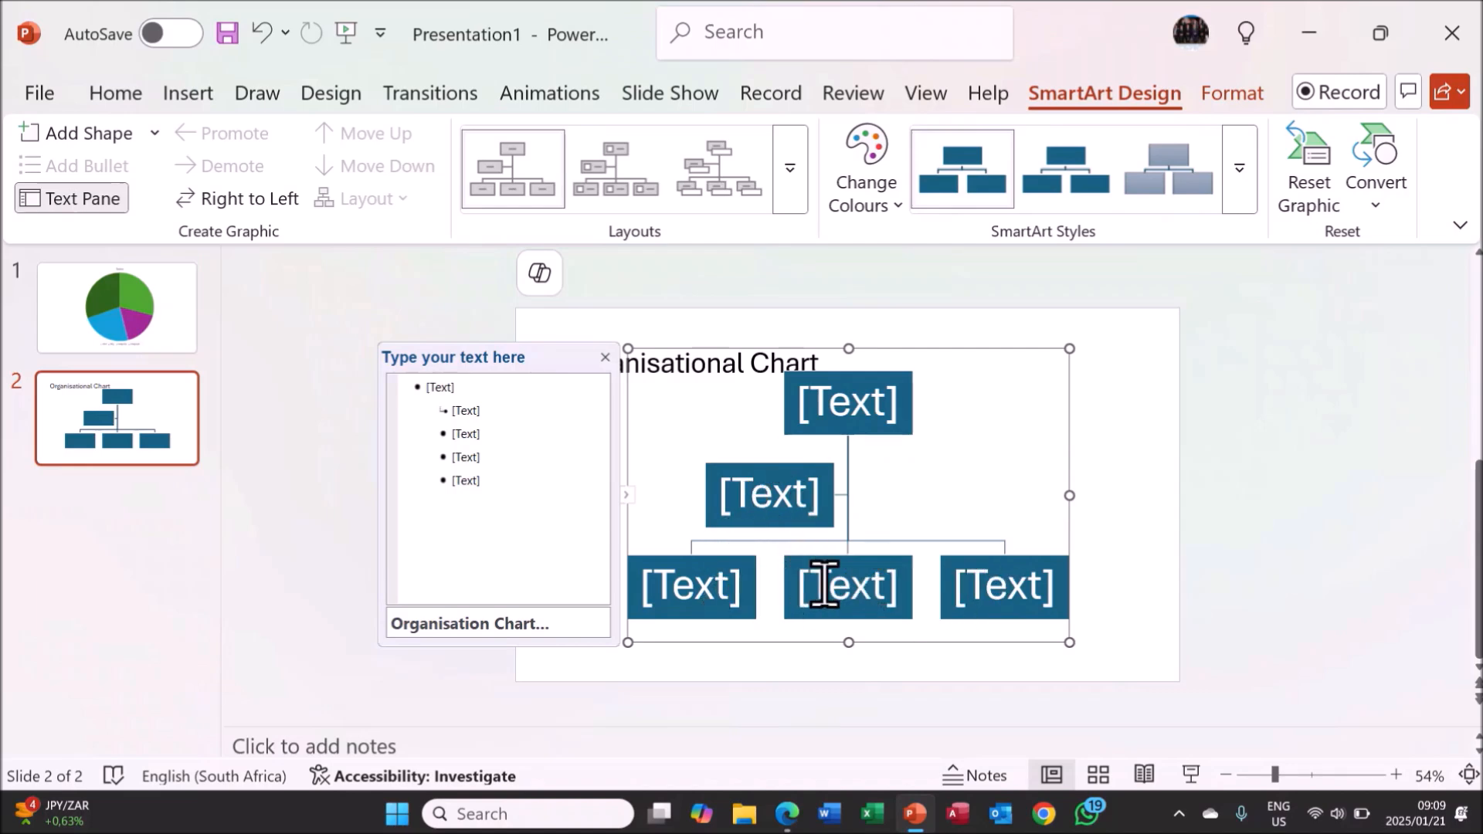
# Step: Label the top box of the organisation chart CEO and the assistant box below it ADMIN
pyautogui.click(879, 400)
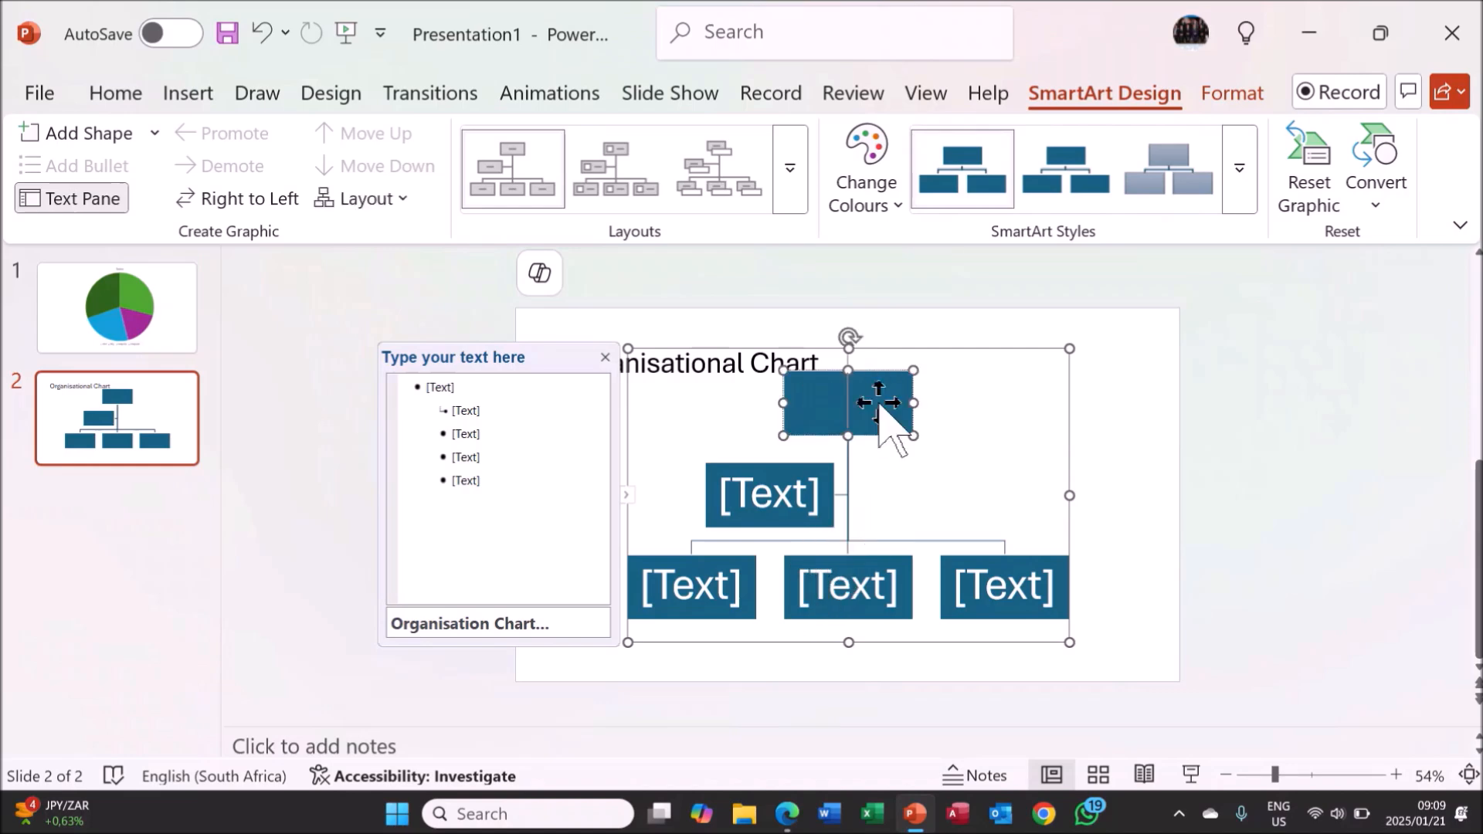
pyautogui.write('CEO')
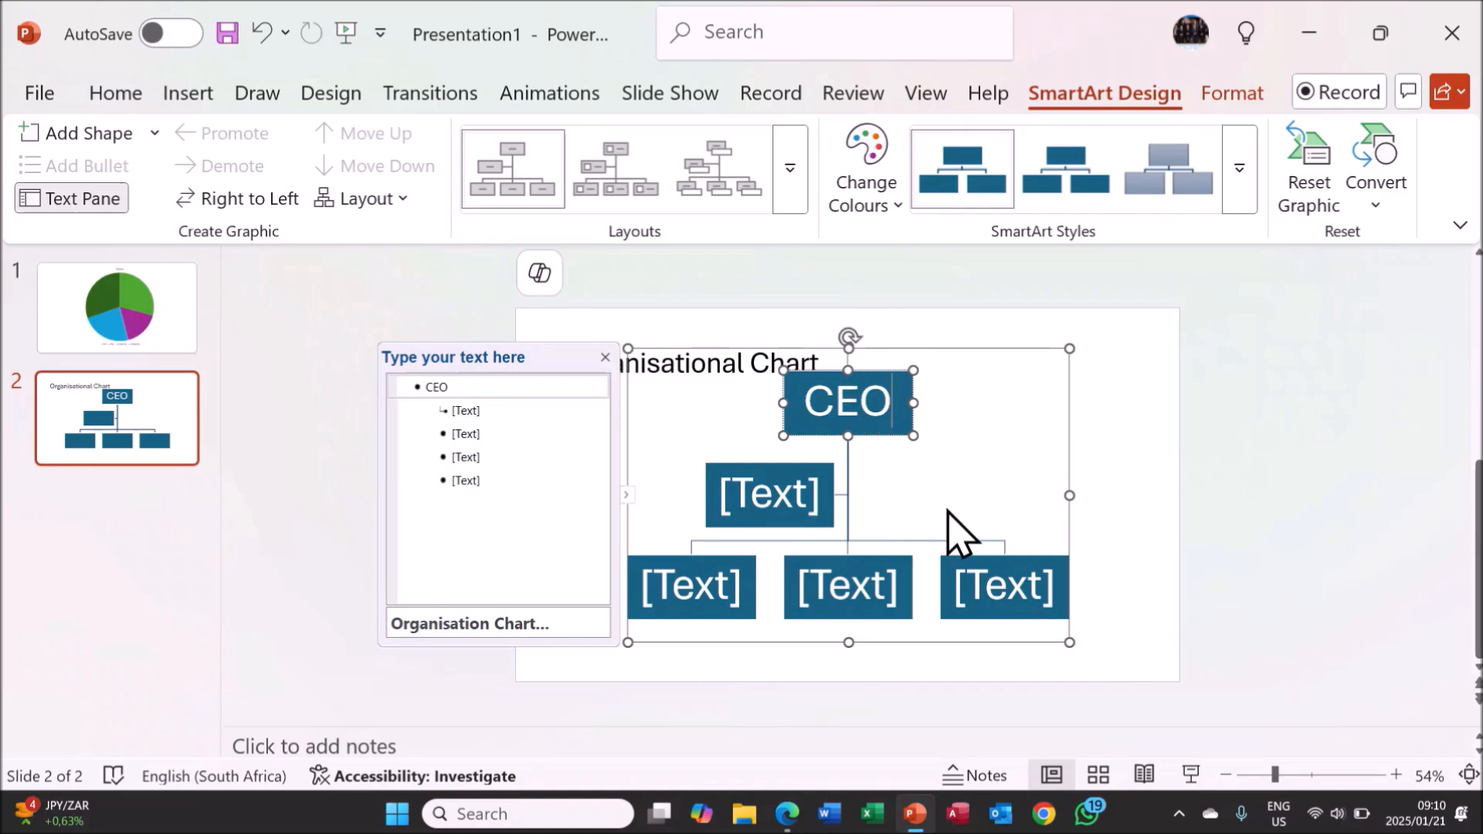
pyautogui.click(811, 510)
pyautogui.write('ADMIN')
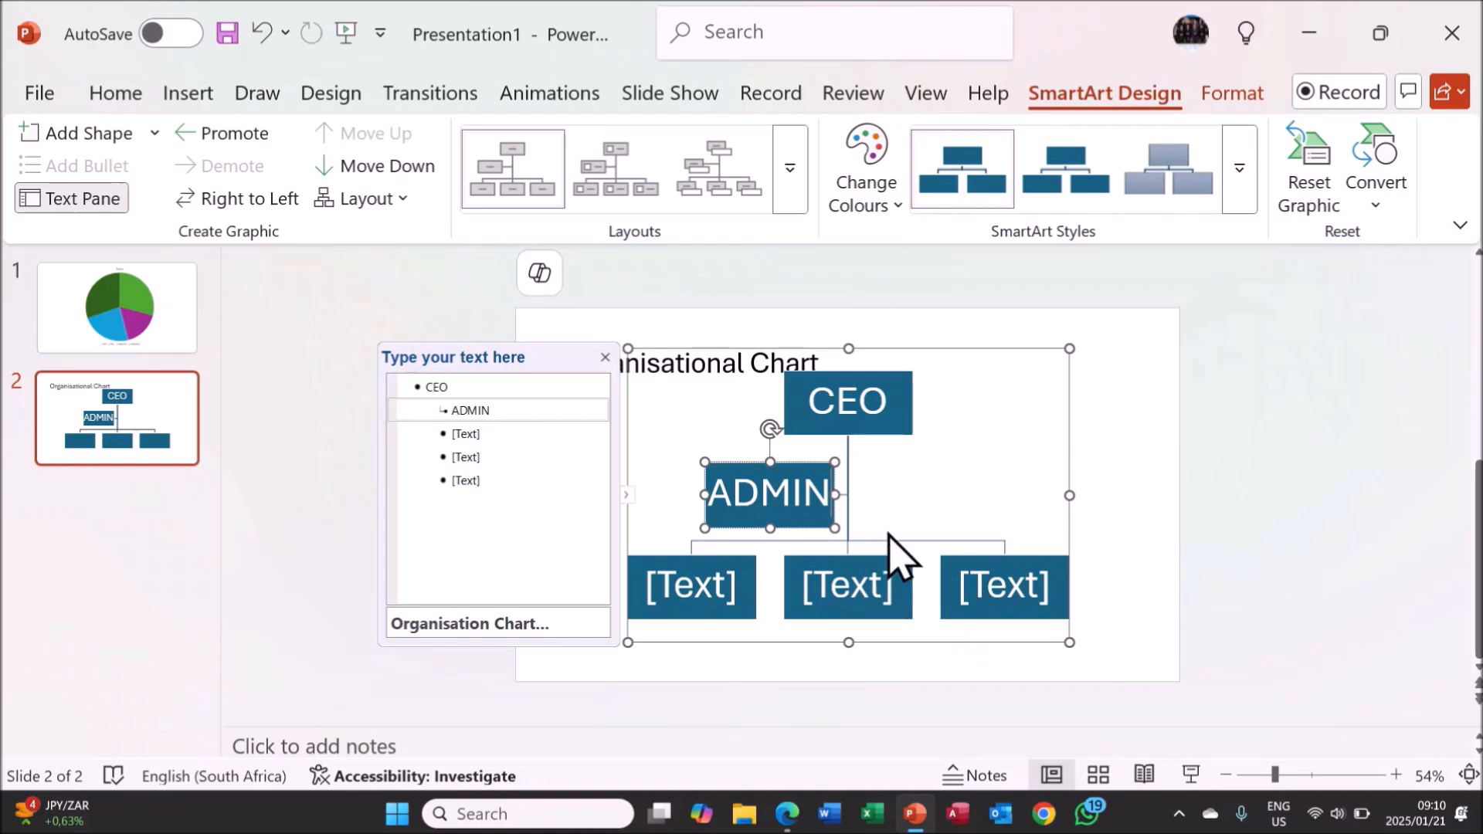
pyautogui.click(888, 509)
# Step: Add a new shape before the ADMIN box in the organisation chart
pyautogui.click(819, 498)
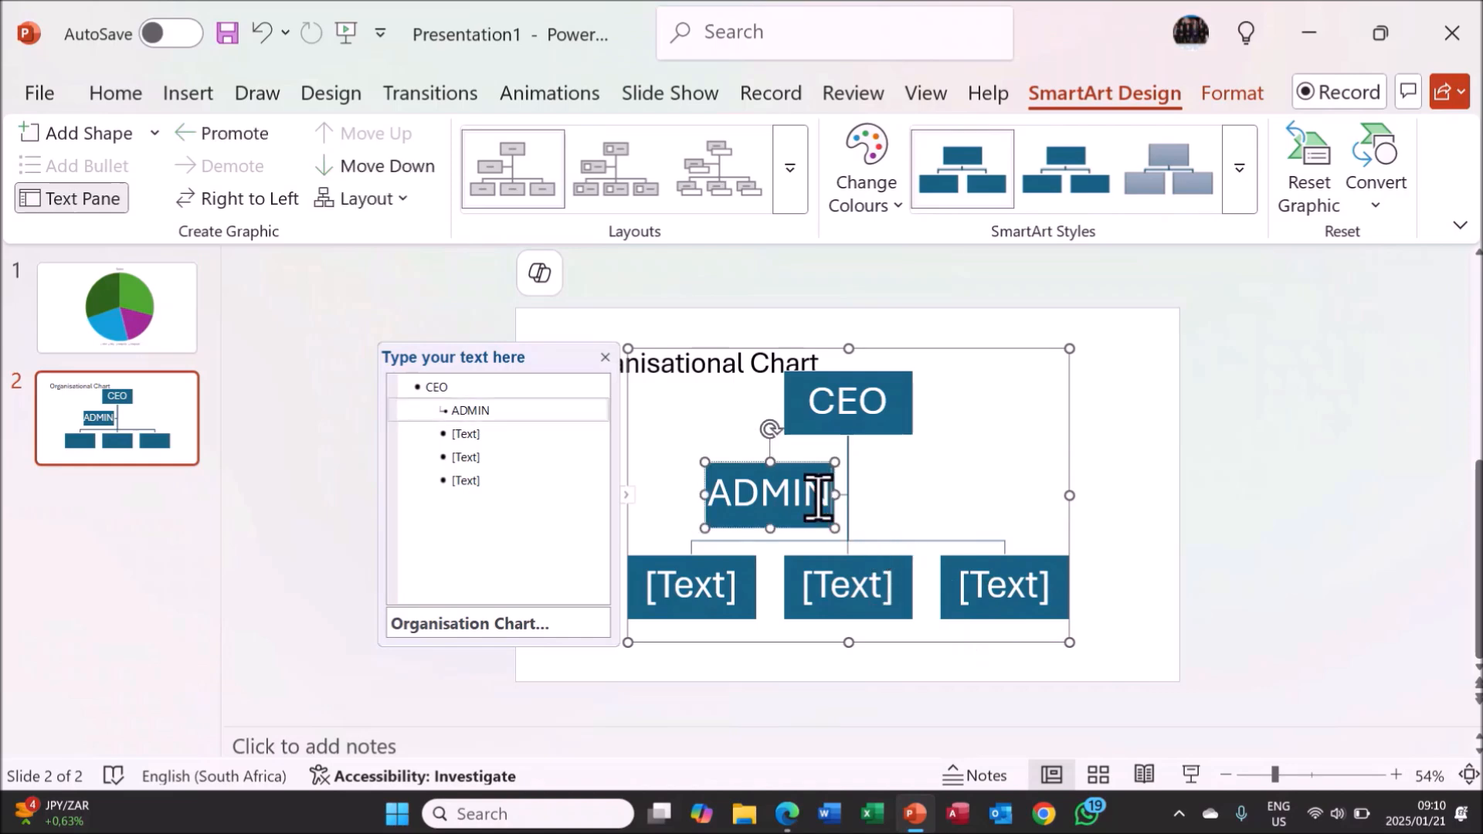
pyautogui.rightClick(818, 499)
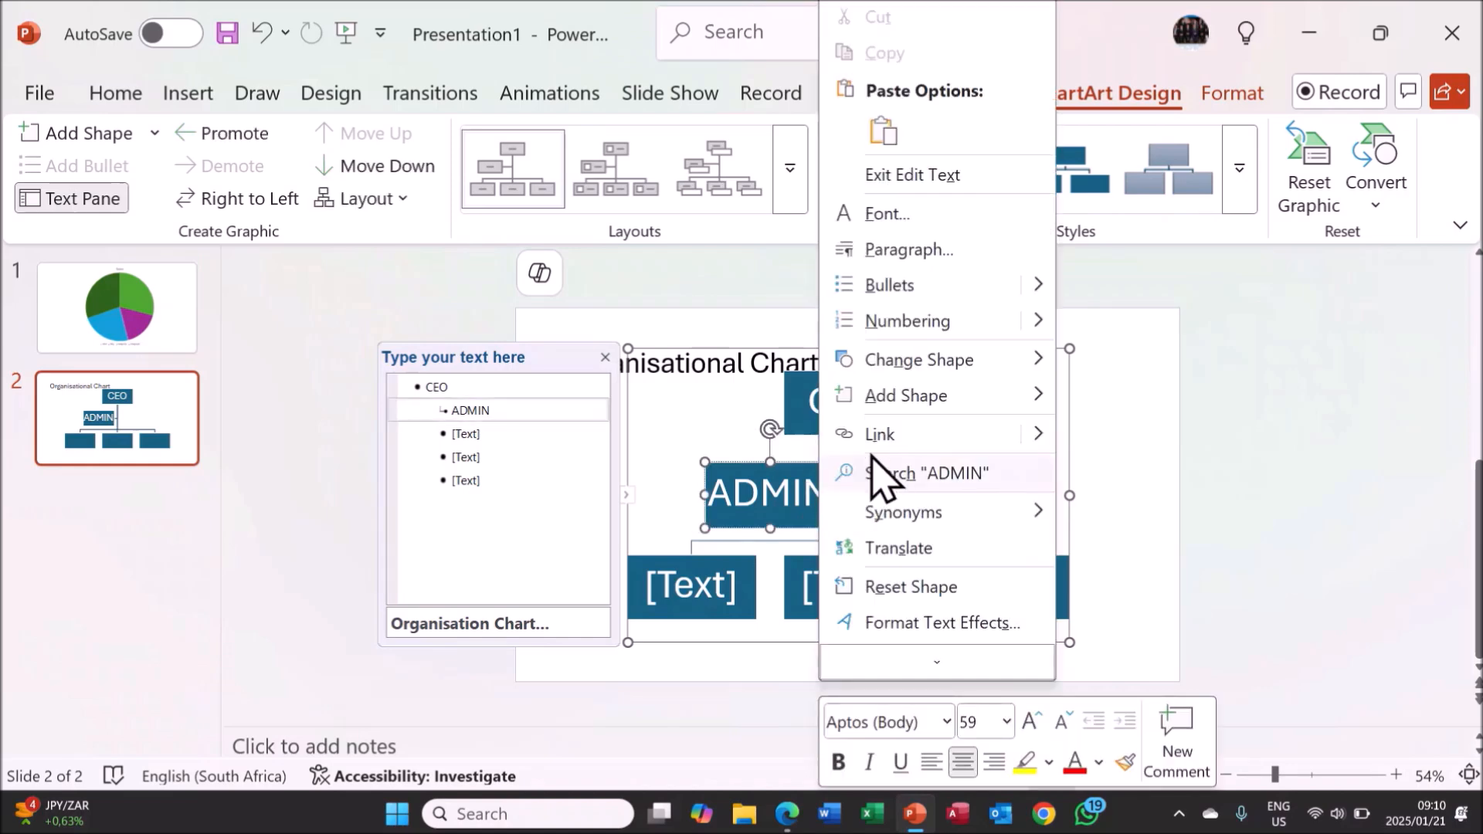
pyautogui.moveTo(935, 404)
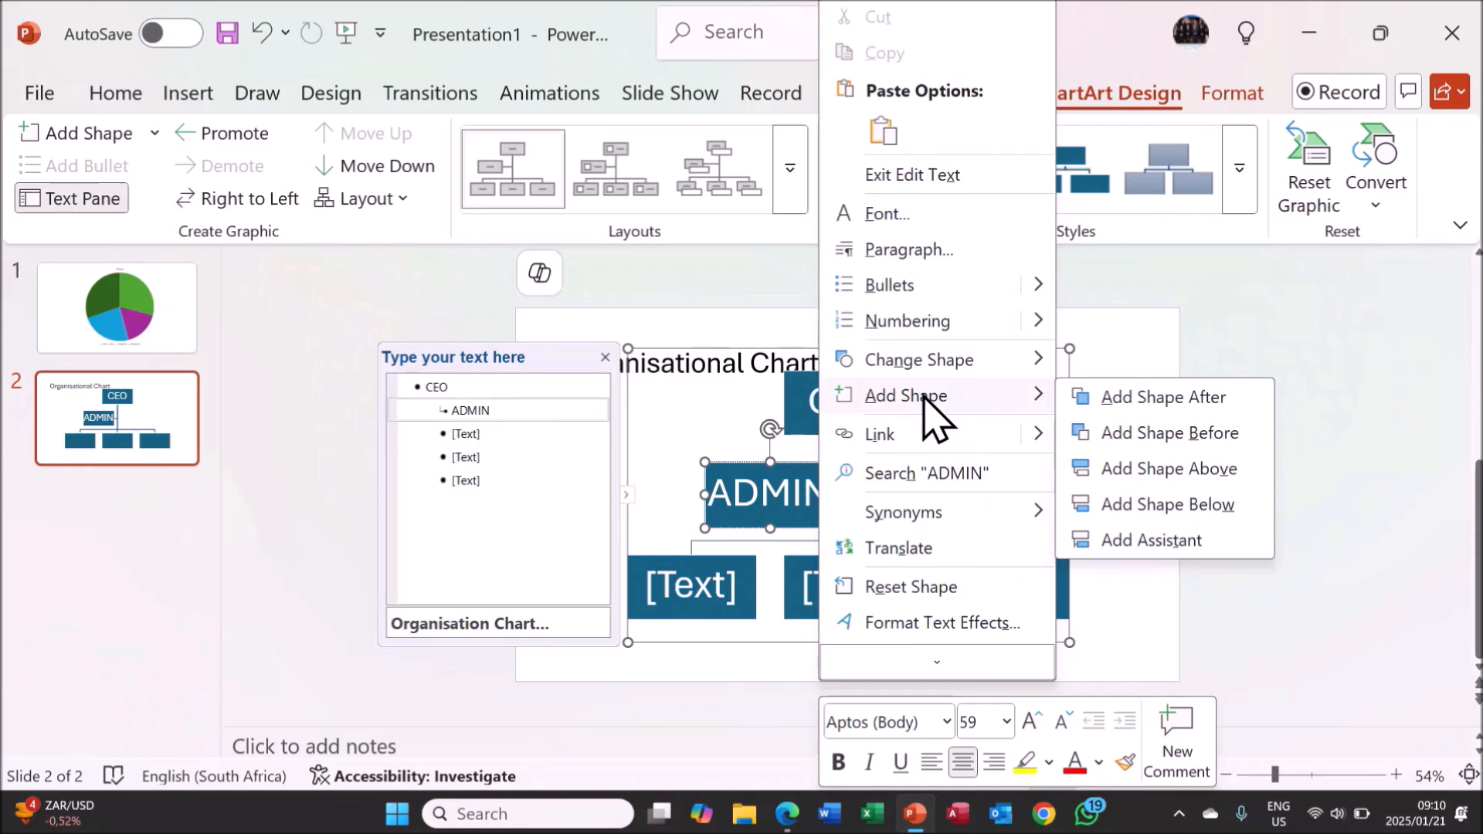
pyautogui.click(1135, 437)
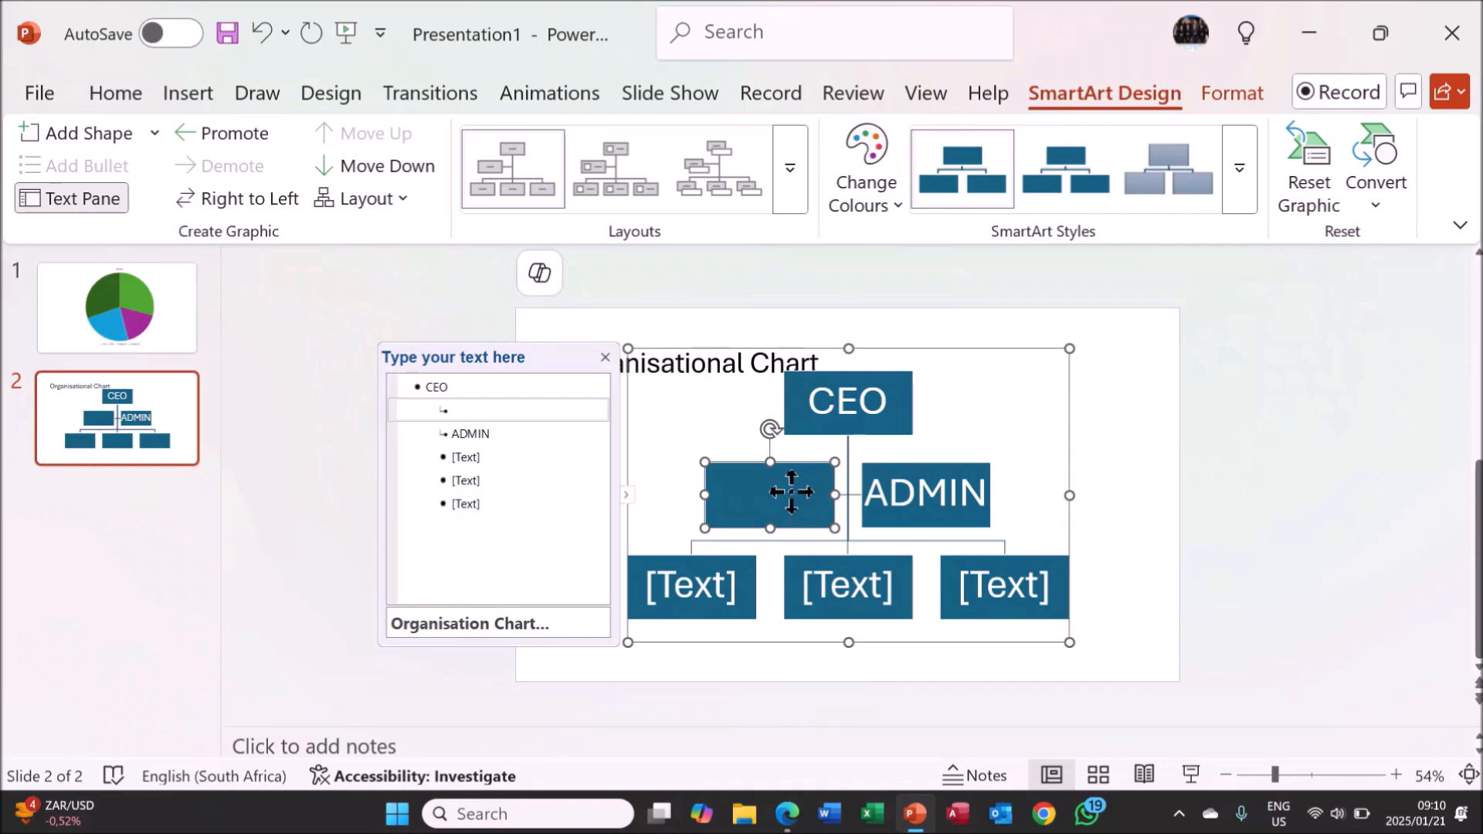
# Step: Add a subordinate shape below the empty box beside ADMIN
pyautogui.rightClick(793, 493)
pyautogui.moveTo(893, 471)
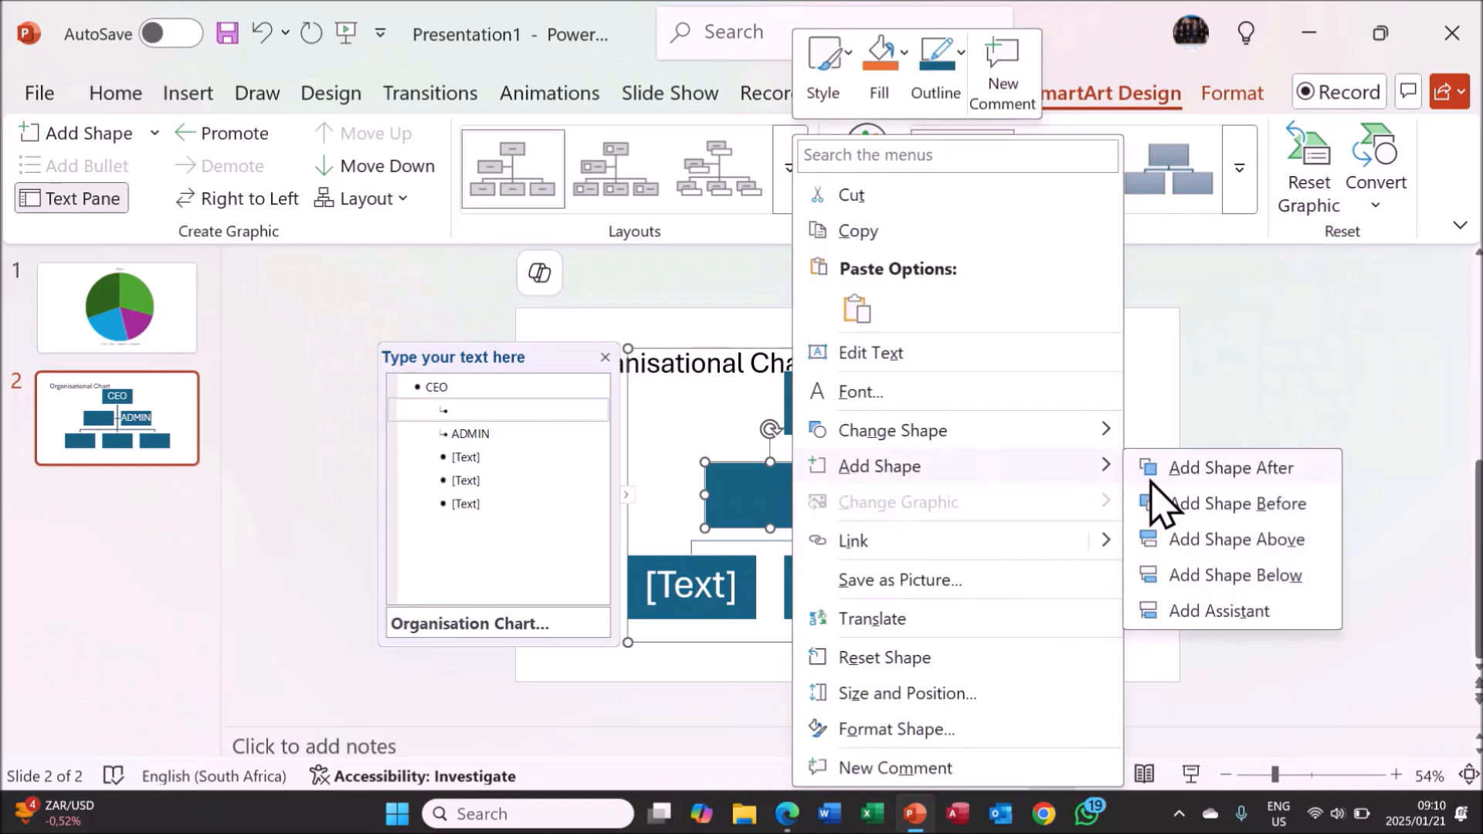
pyautogui.click(1205, 578)
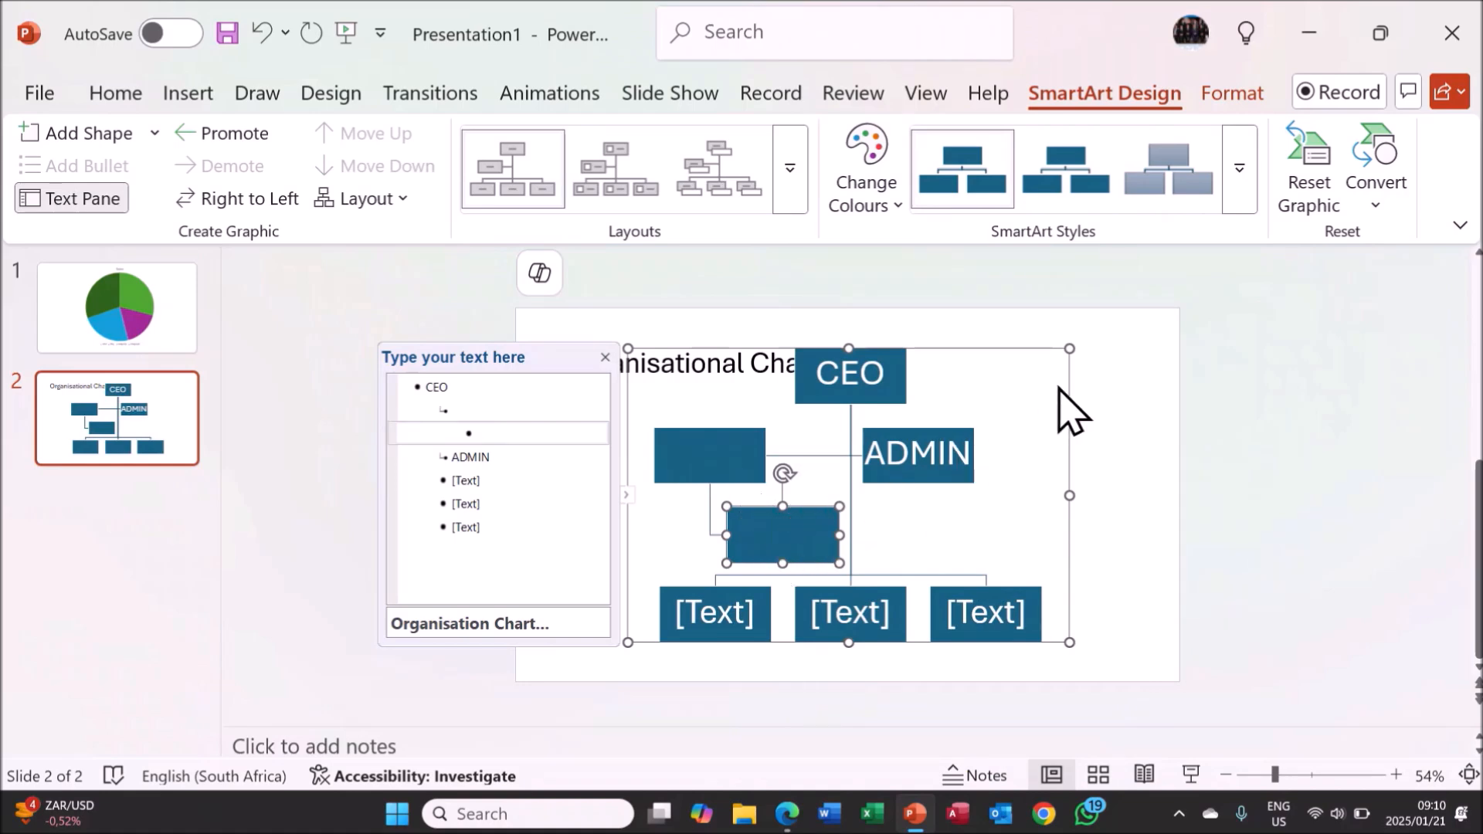
# Step: Enlarge the organisation chart graphic slightly on slide 2 by pulling its two upper corners outward
pyautogui.click(1070, 348)
pyautogui.moveTo(1070, 347); pyautogui.dragTo(1105, 329)
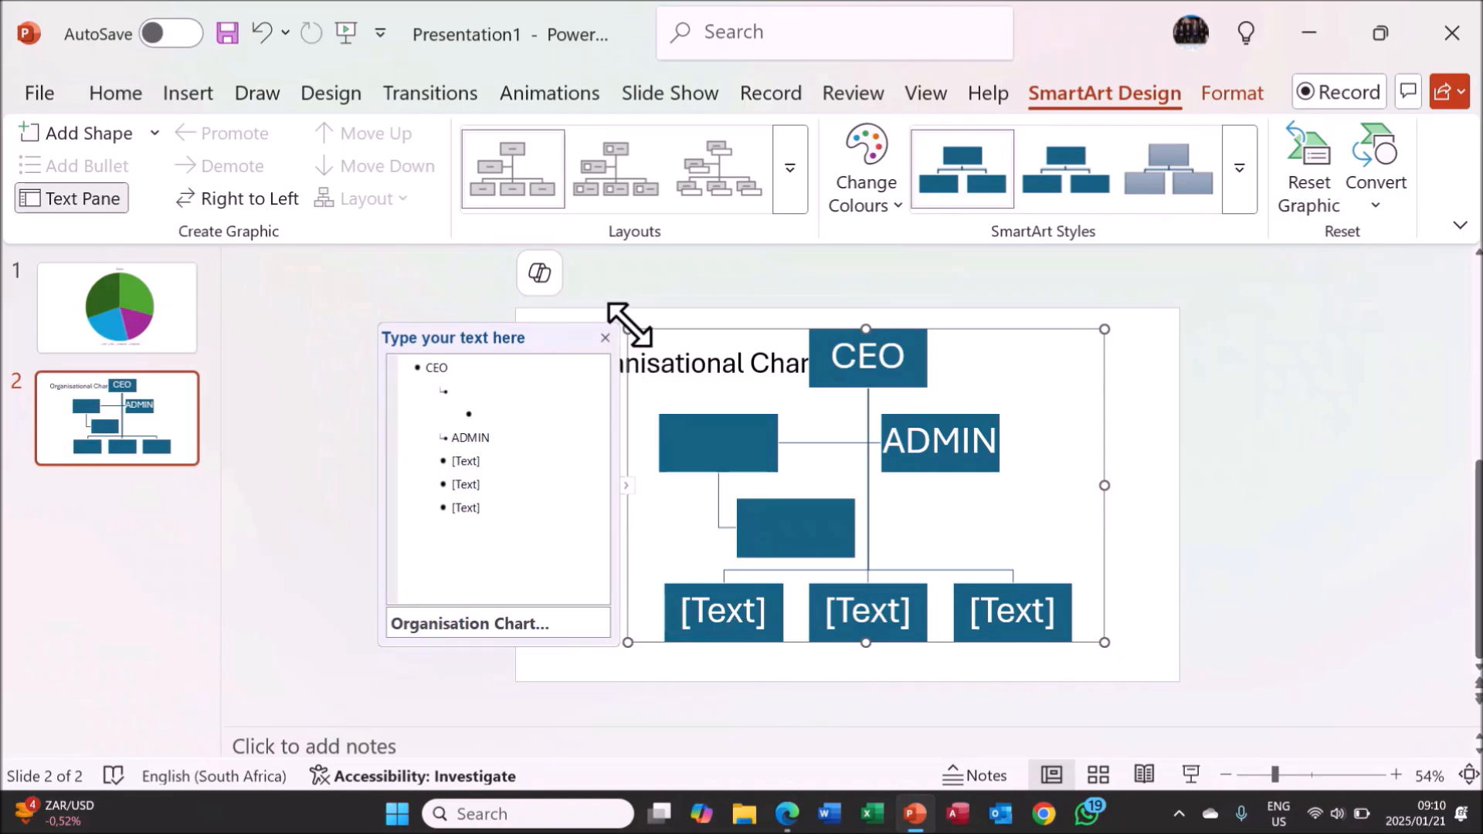
pyautogui.moveTo(631, 330)
pyautogui.mouseDown()
pyautogui.moveTo(666, 404)
pyautogui.moveTo(618, 328)
pyautogui.mouseUp()
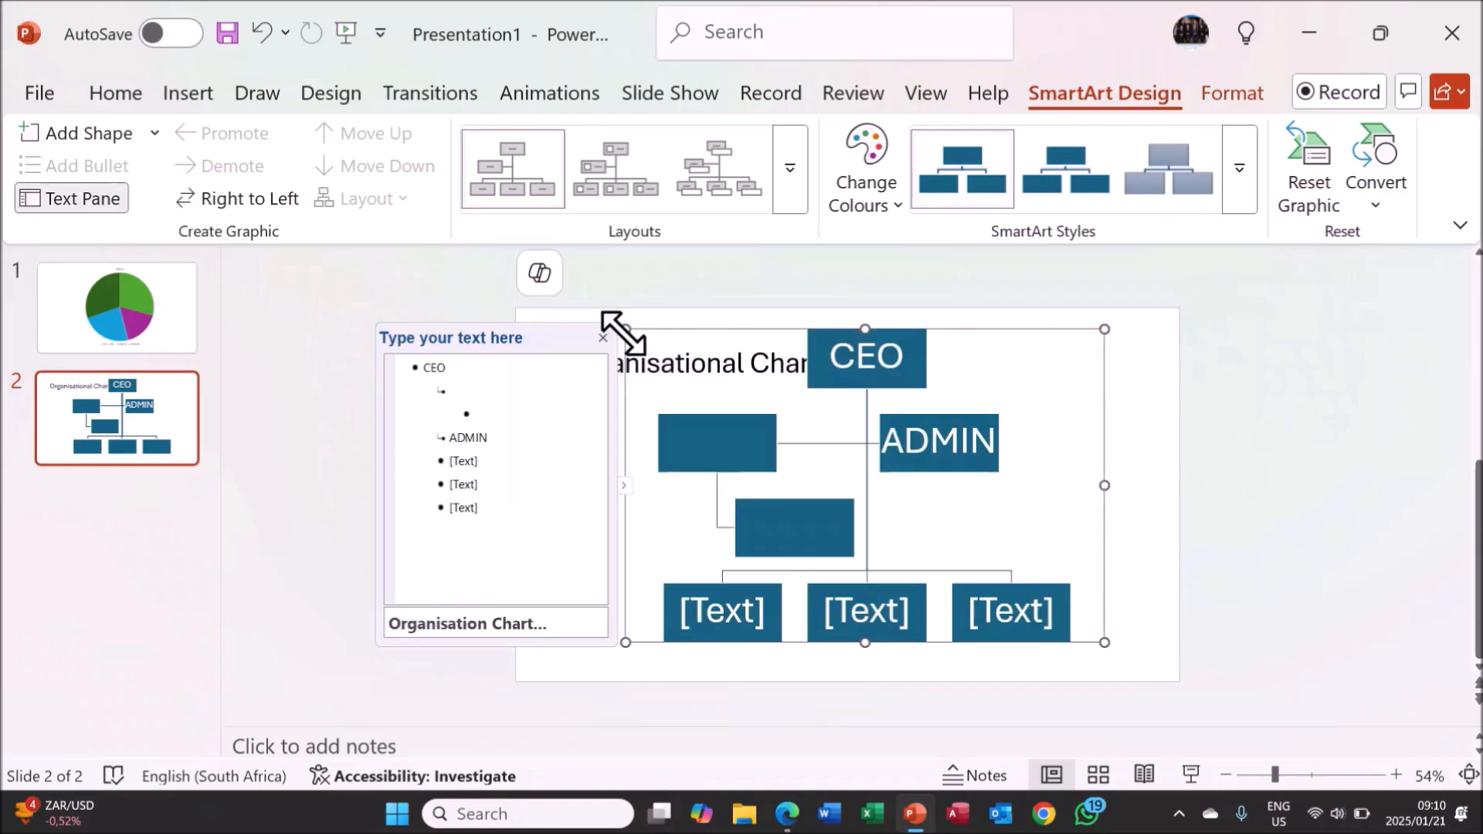
pyautogui.click(736, 673)
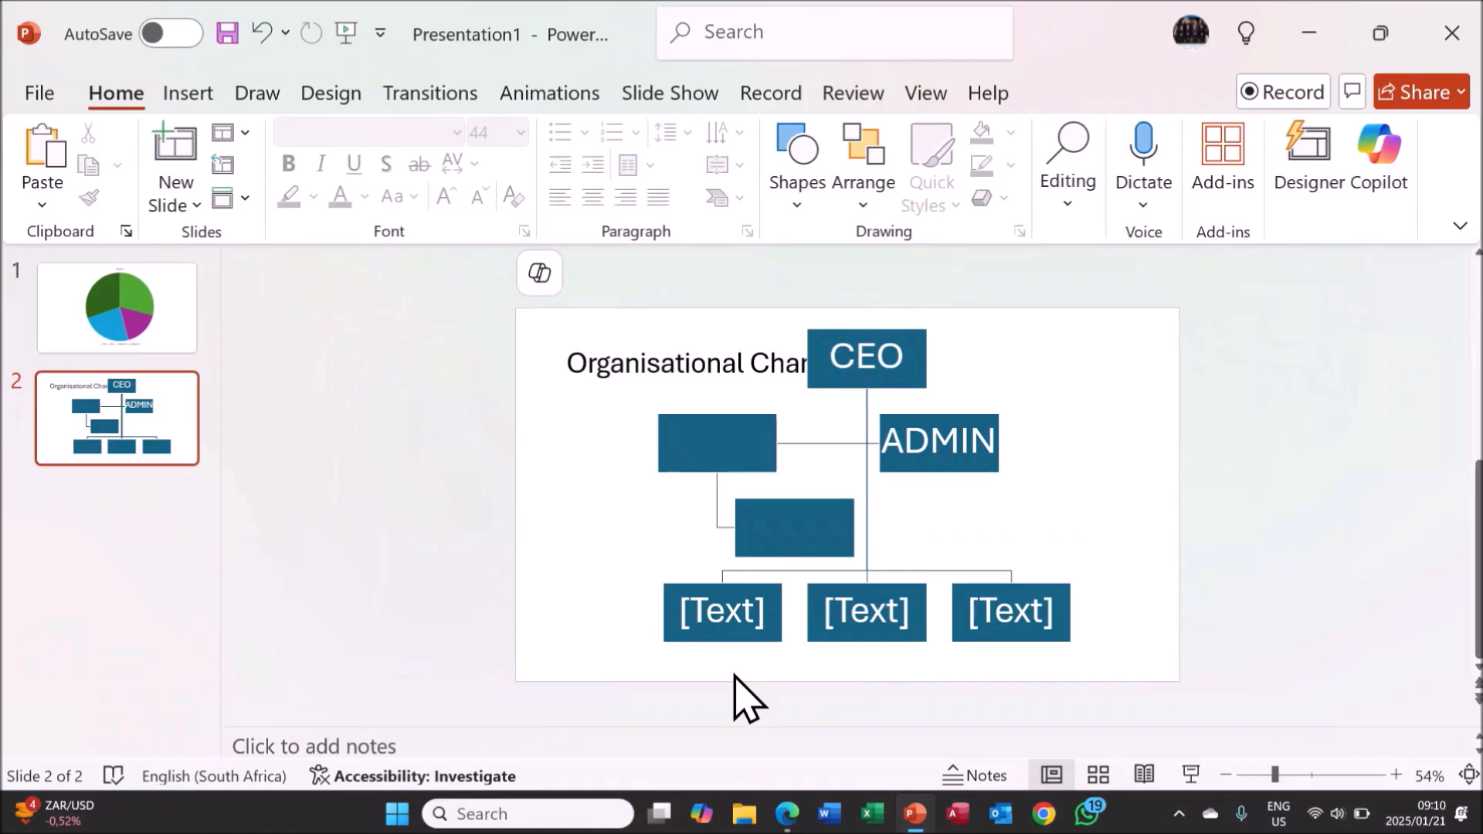
# Step: Add a blank slide 3 and draw a horizontal line about 19,17 cm long in its upper half
pyautogui.click(170, 207)
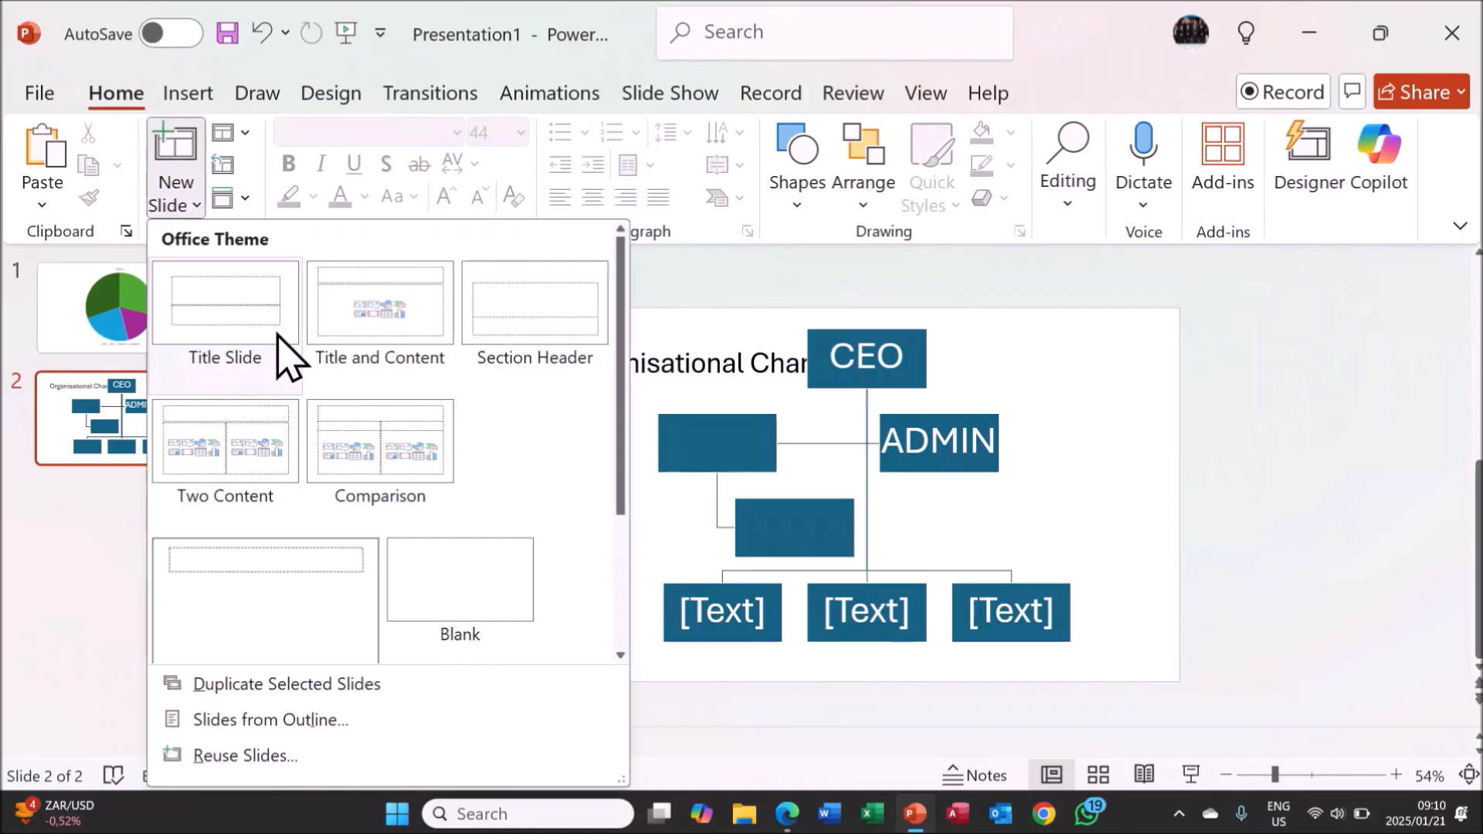
pyautogui.click(461, 588)
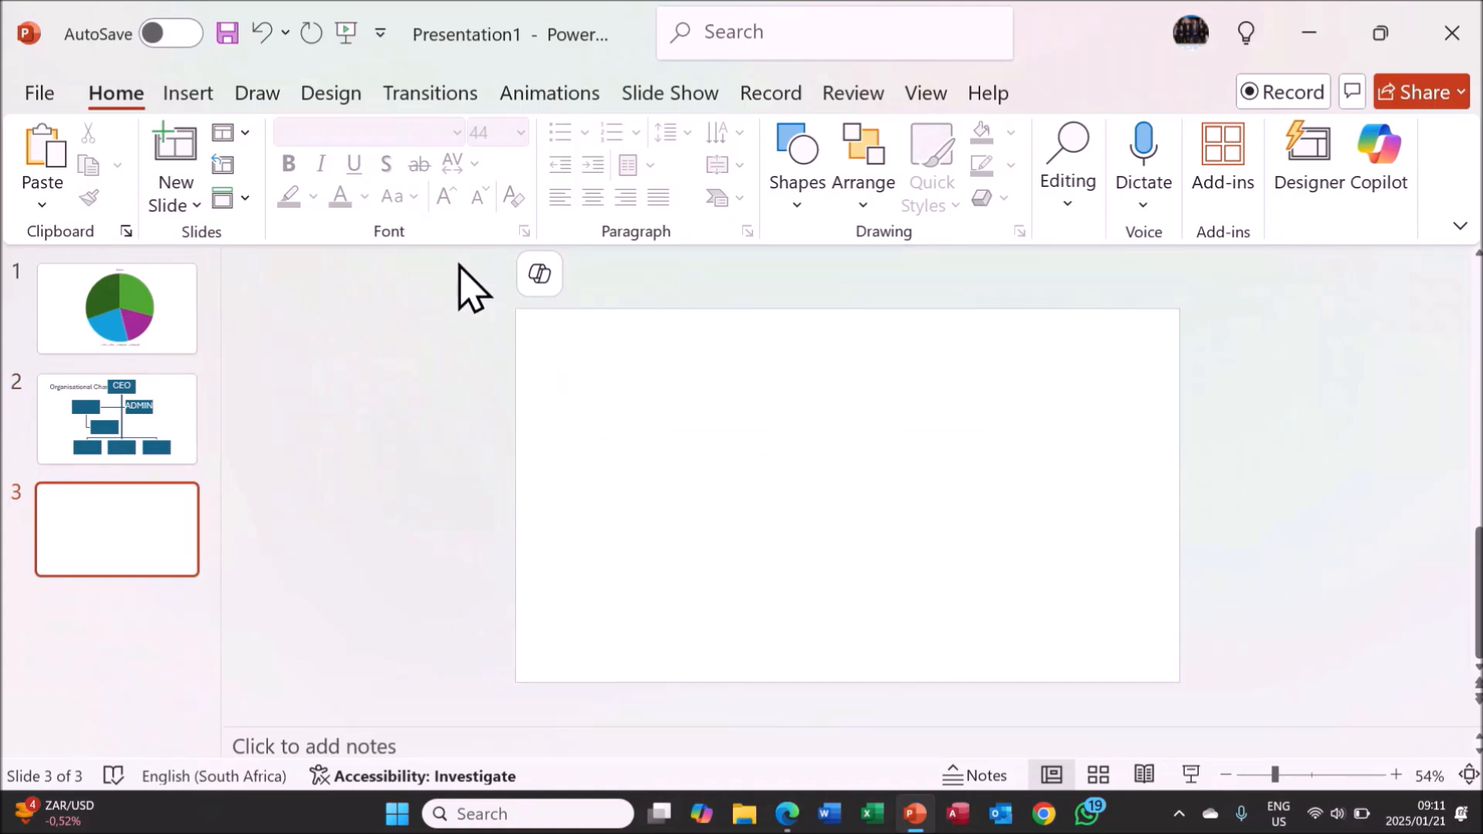
pyautogui.click(163, 100)
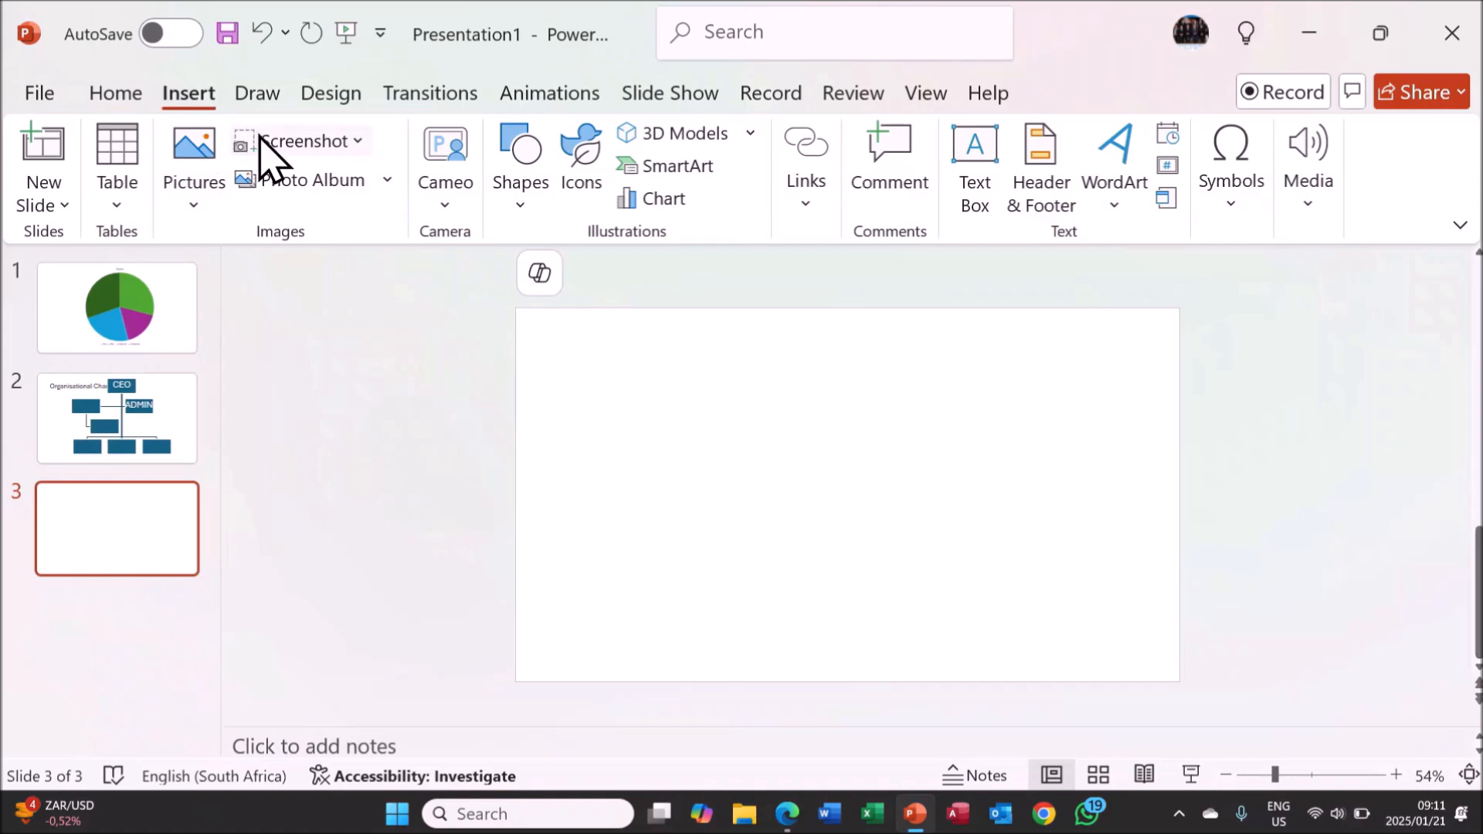
pyautogui.click(521, 186)
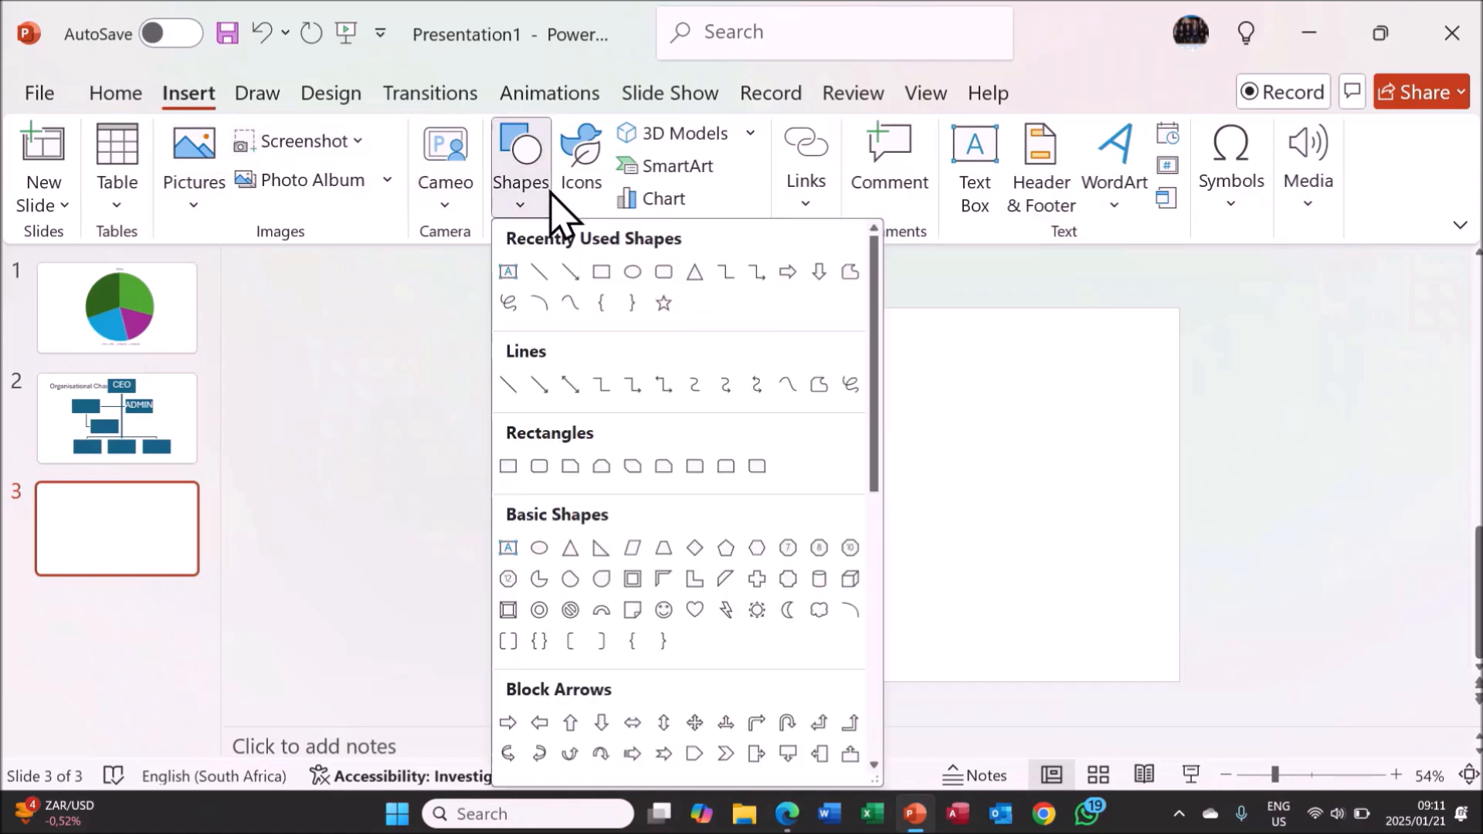
pyautogui.click(539, 272)
pyautogui.moveTo(643, 451); pyautogui.dragTo(1018, 451)
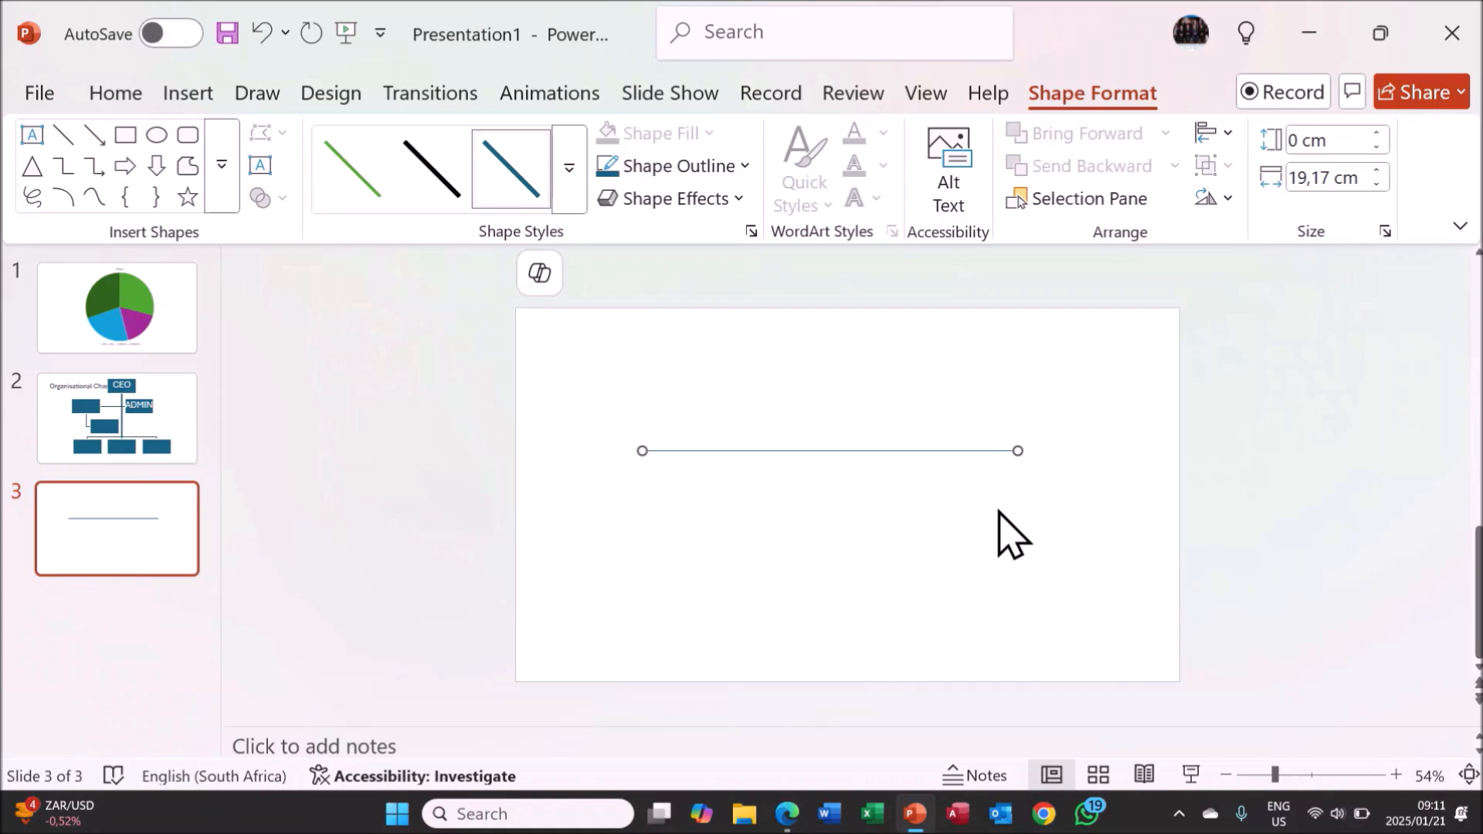
pyautogui.click(953, 517)
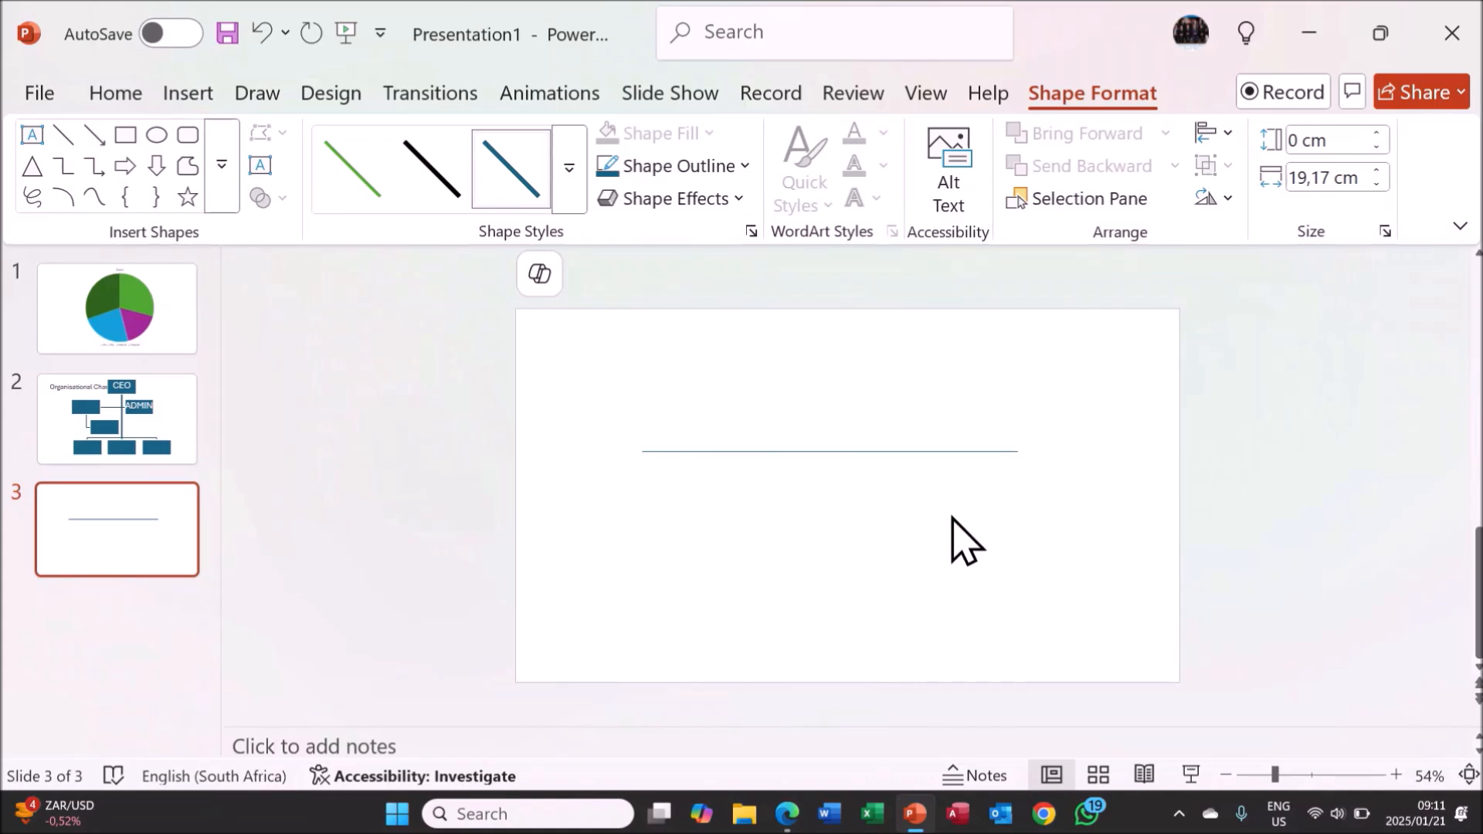
# Step: Draw a rectangle about 6,75 cm high and 16,55 cm wide below the horizontal line
pyautogui.click(210, 94)
pyautogui.click(540, 193)
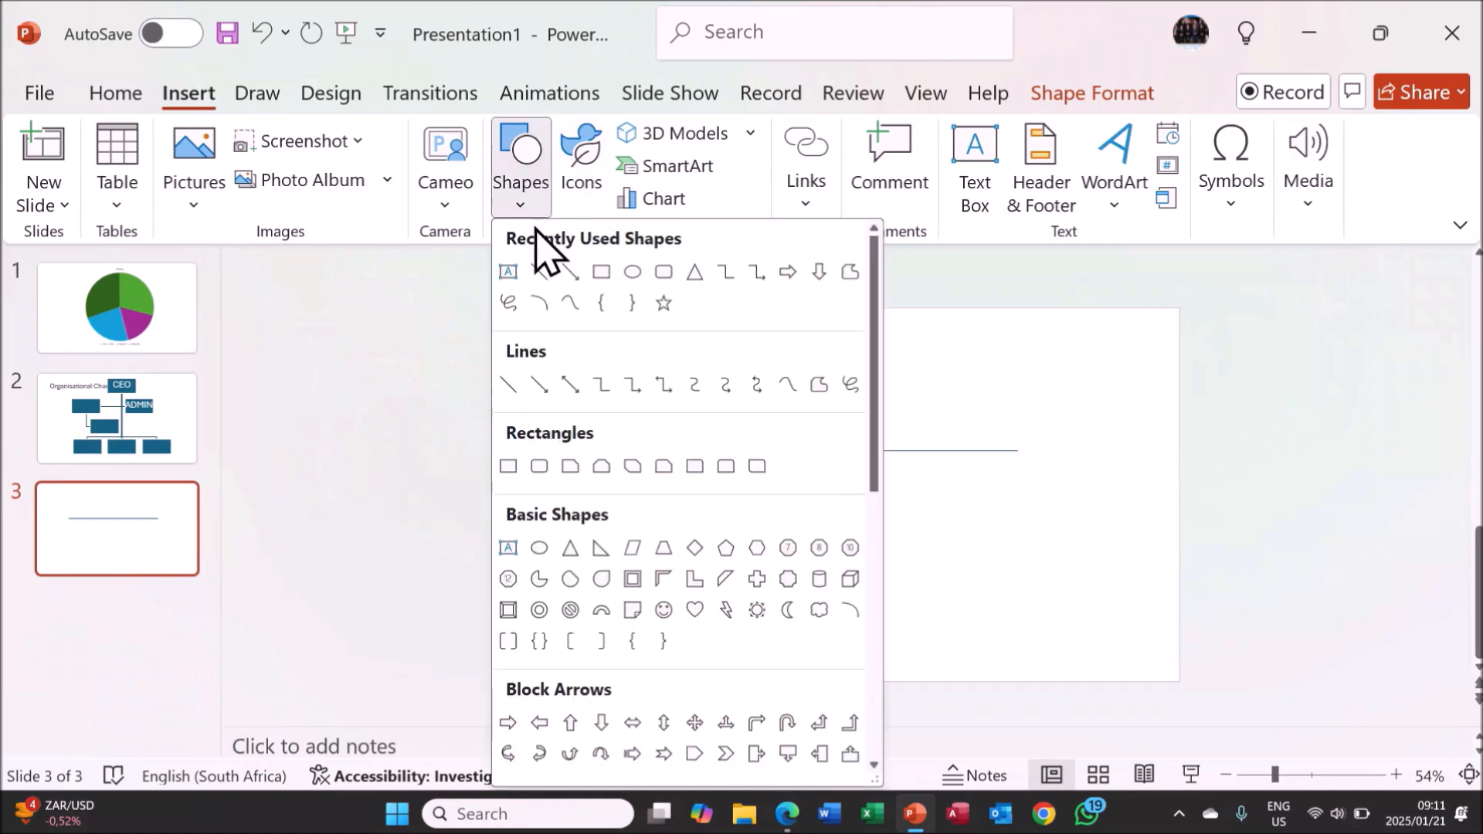
pyautogui.click(603, 271)
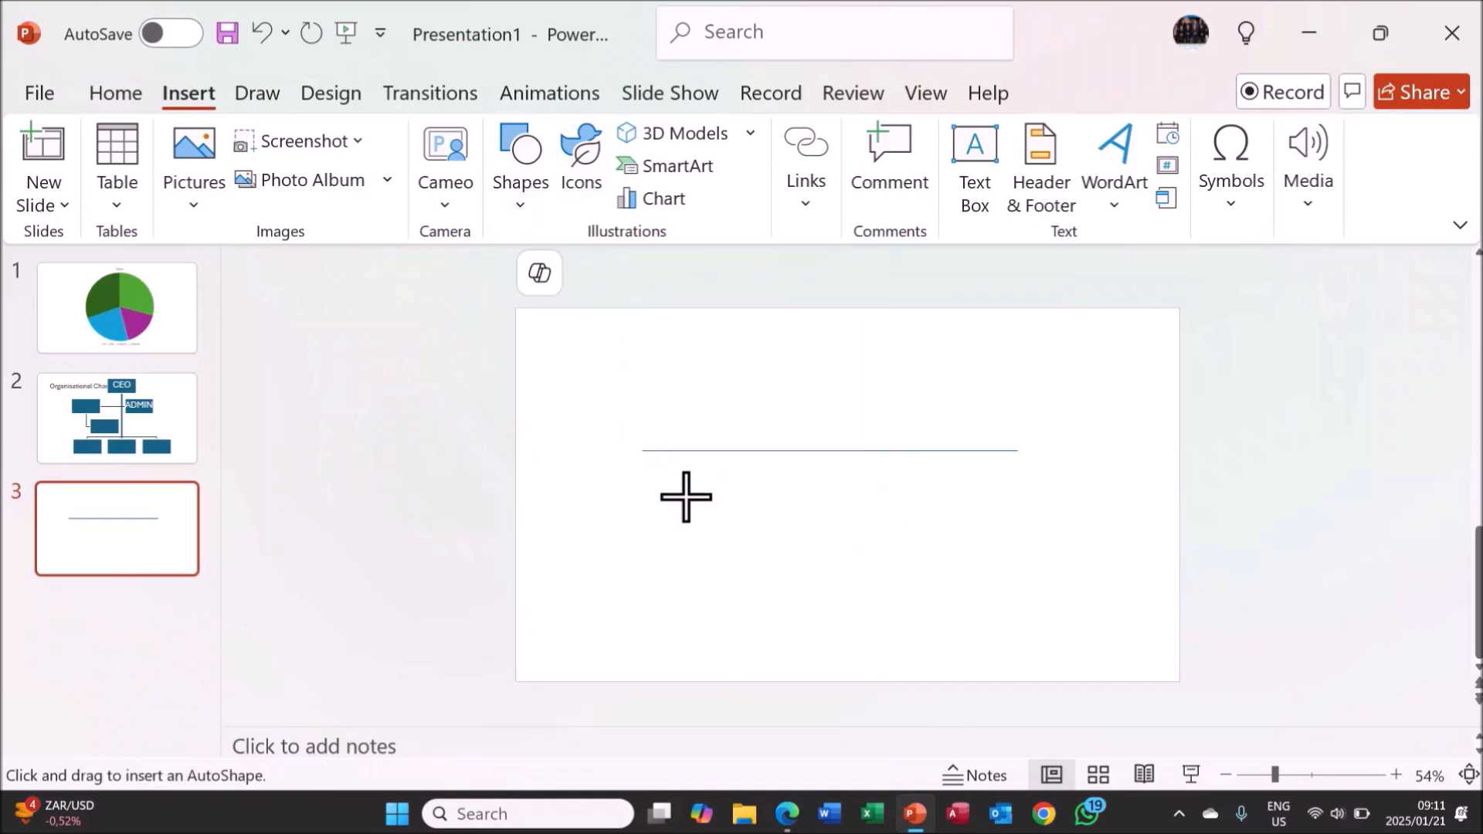
pyautogui.moveTo(686, 497); pyautogui.dragTo(1010, 628)
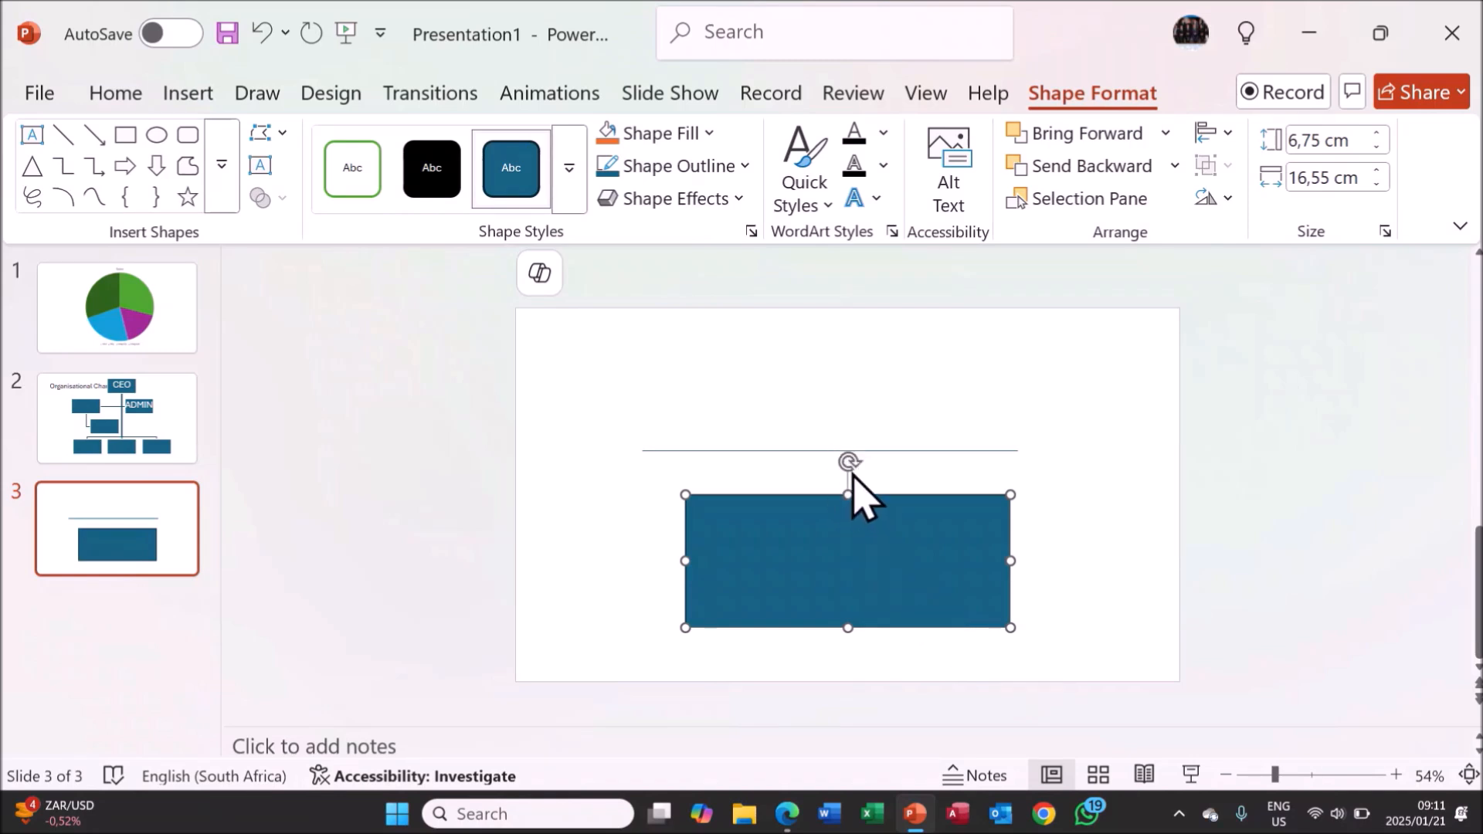
# Step: Rotate the rectangle slightly anticlockwise and shrink it to about 6,64 cm high and 14,85 cm wide
pyautogui.moveTo(847, 462); pyautogui.dragTo(799, 334)
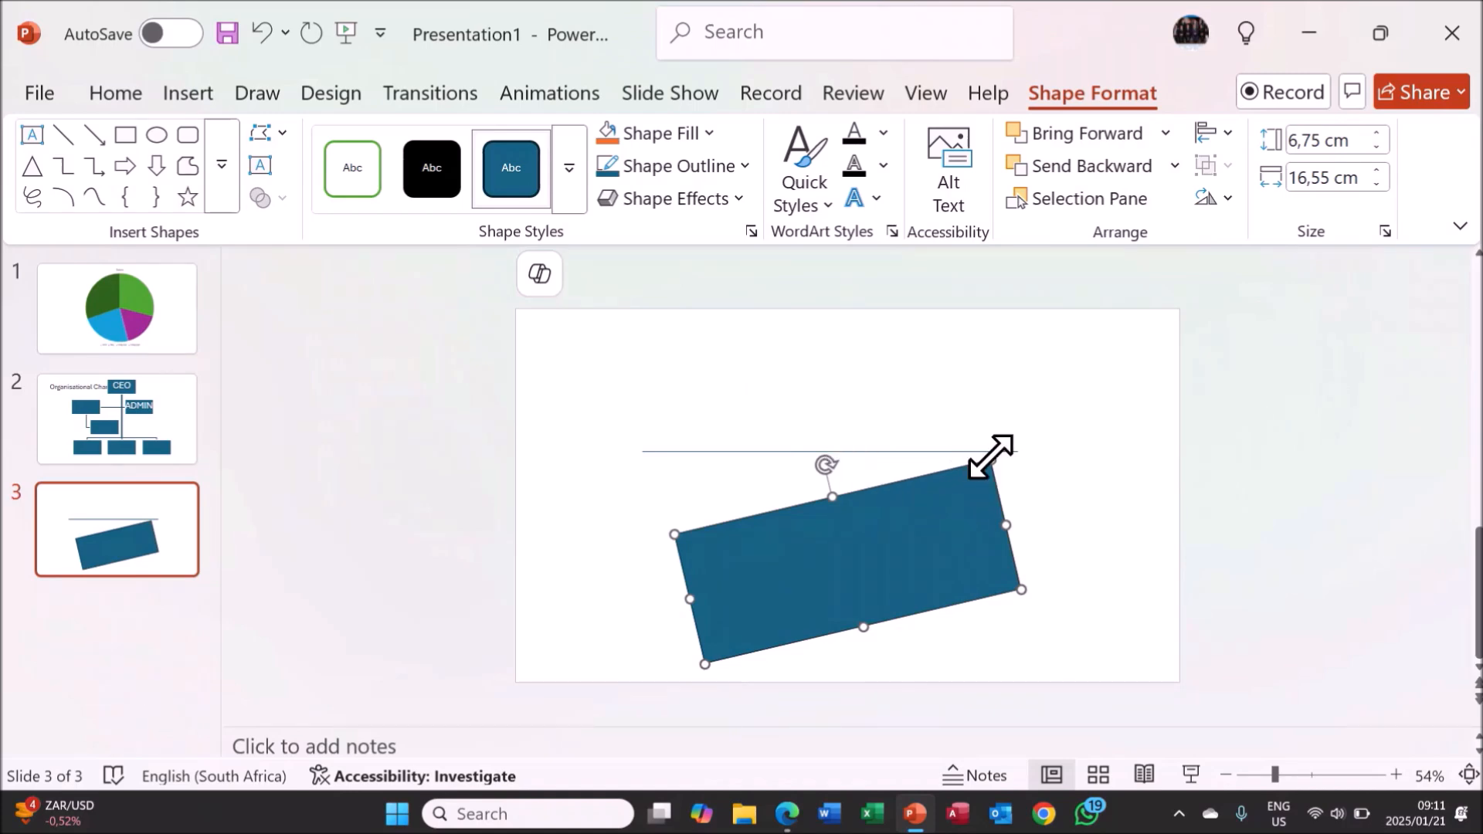
pyautogui.moveTo(990, 458); pyautogui.dragTo(961, 469)
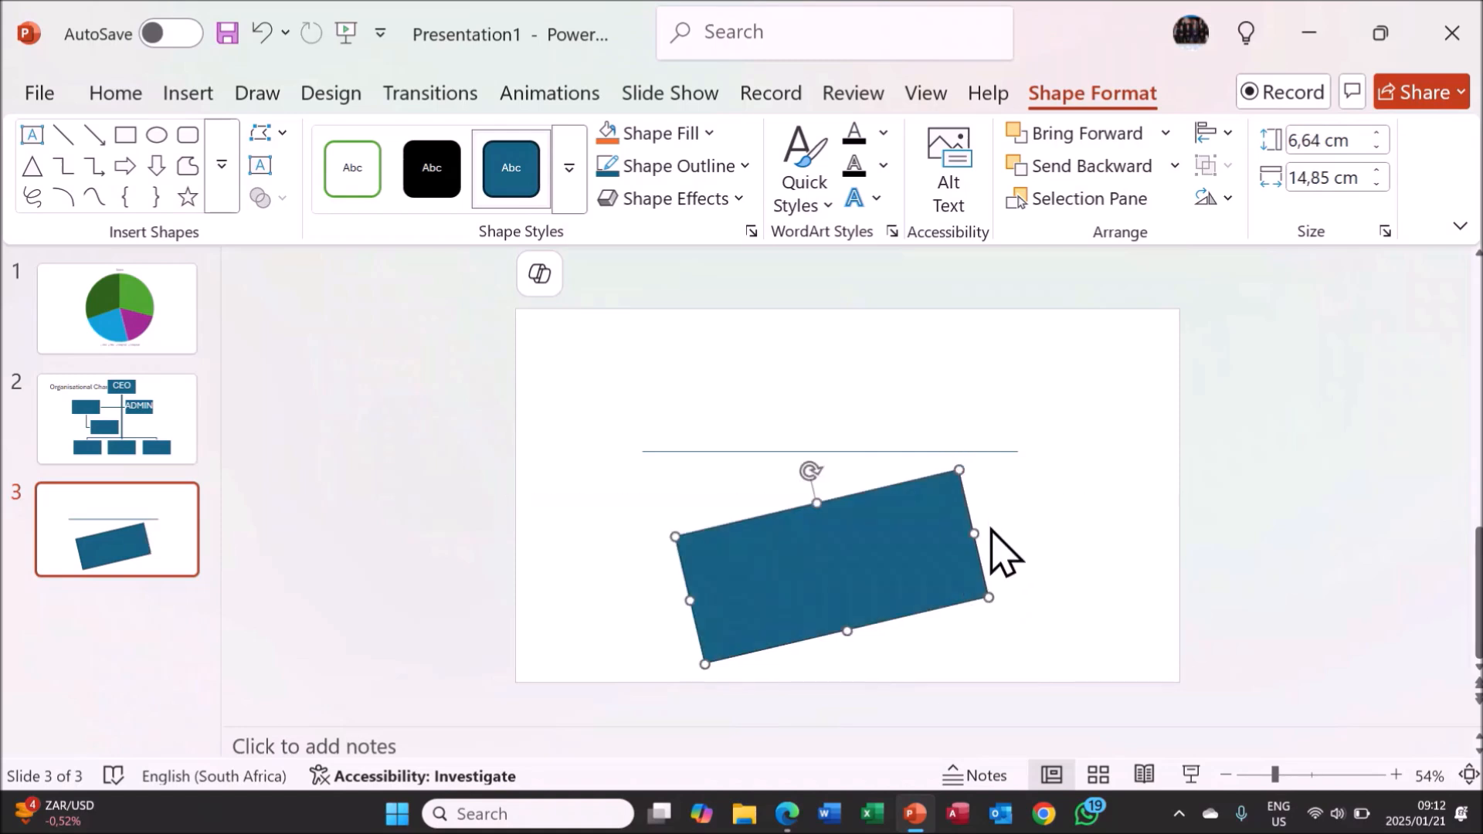
pyautogui.click(1002, 551)
pyautogui.click(811, 541)
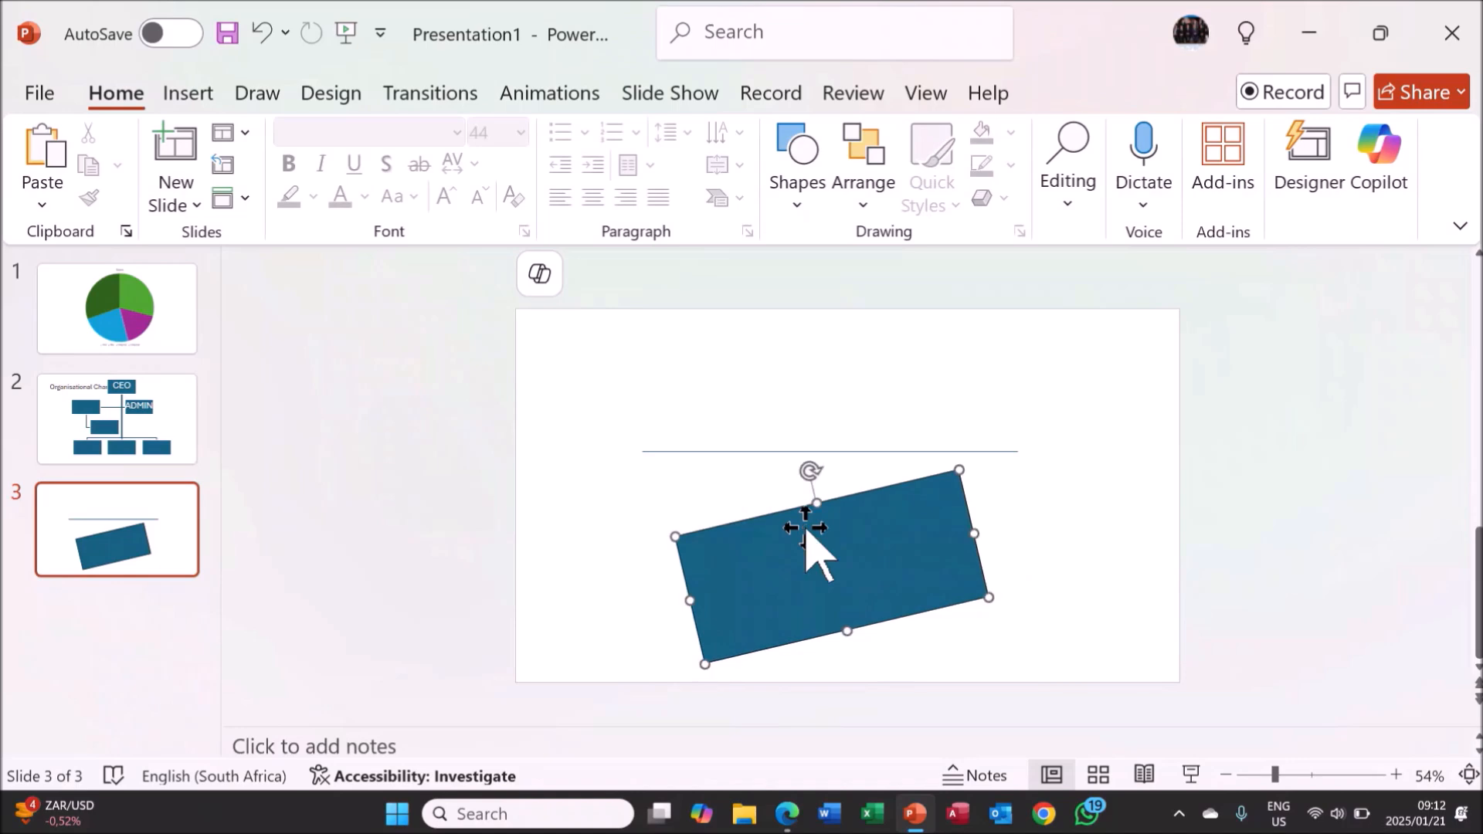
pyautogui.click(779, 460)
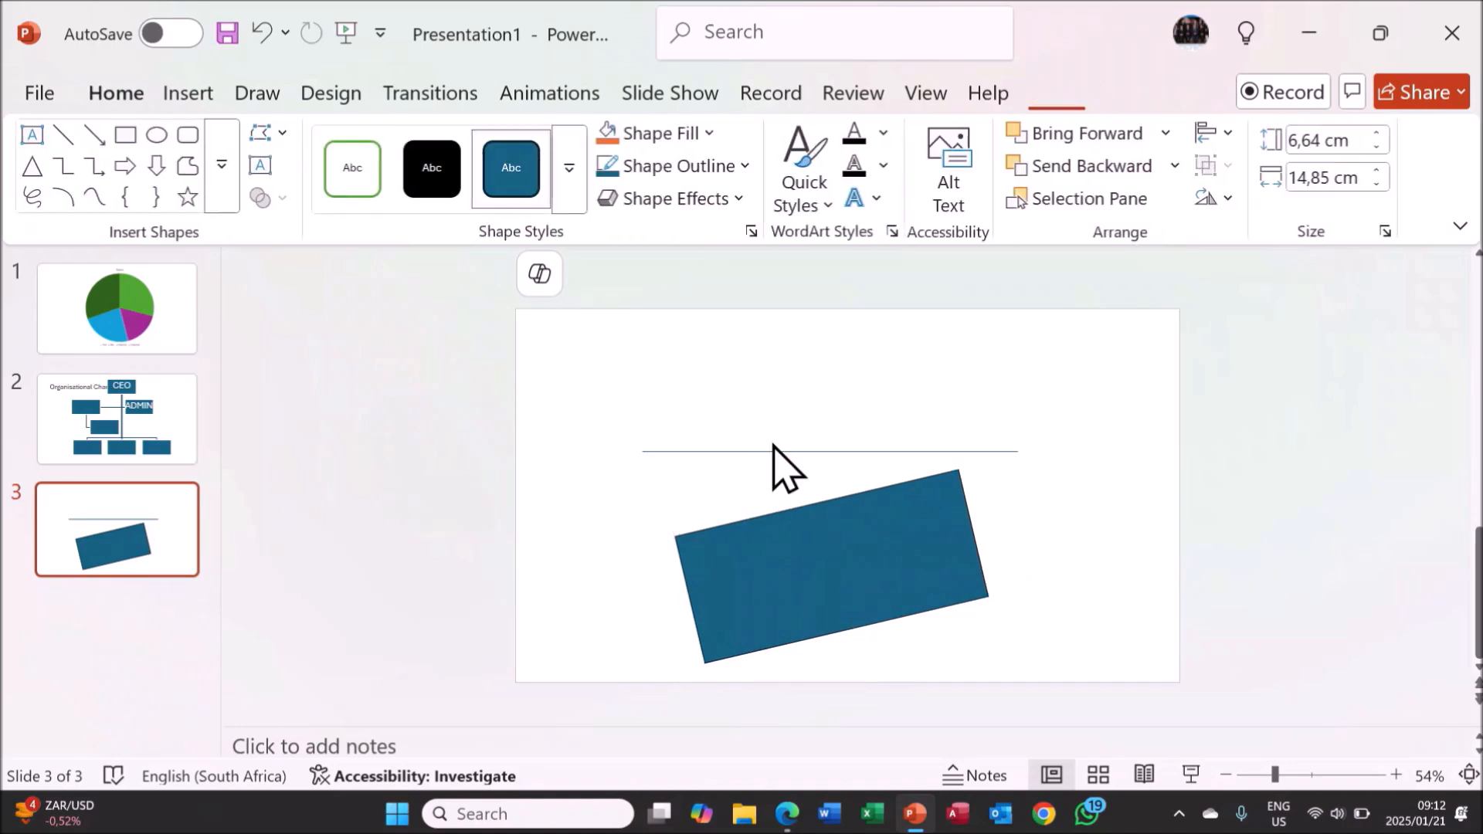
# Step: Draw a short slanted line, about 2,66 cm high and 1,15 cm wide, connecting the horizontal line to the rectangle's upper edge
pyautogui.click(180, 99)
pyautogui.click(524, 191)
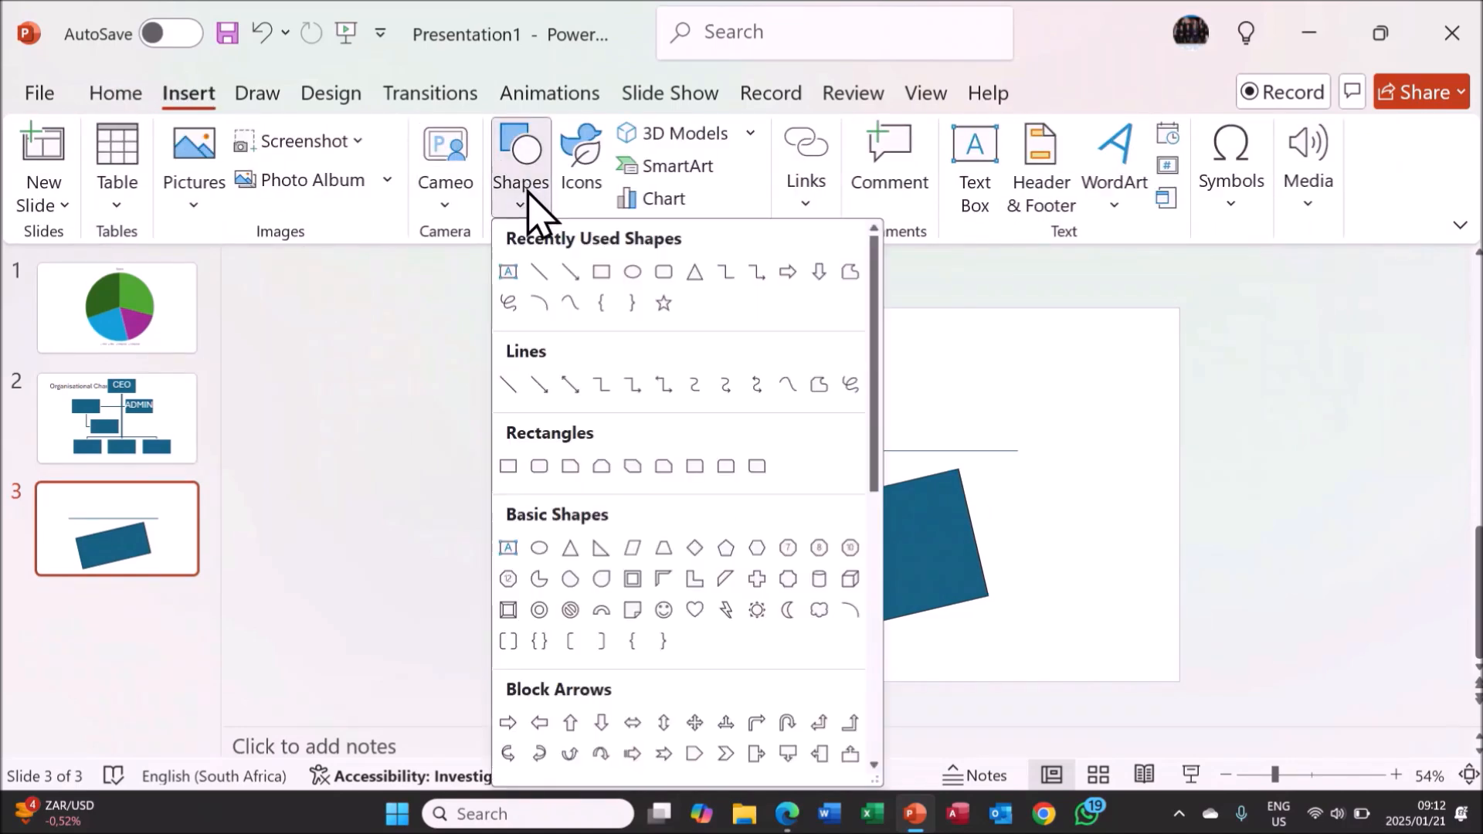
pyautogui.click(541, 273)
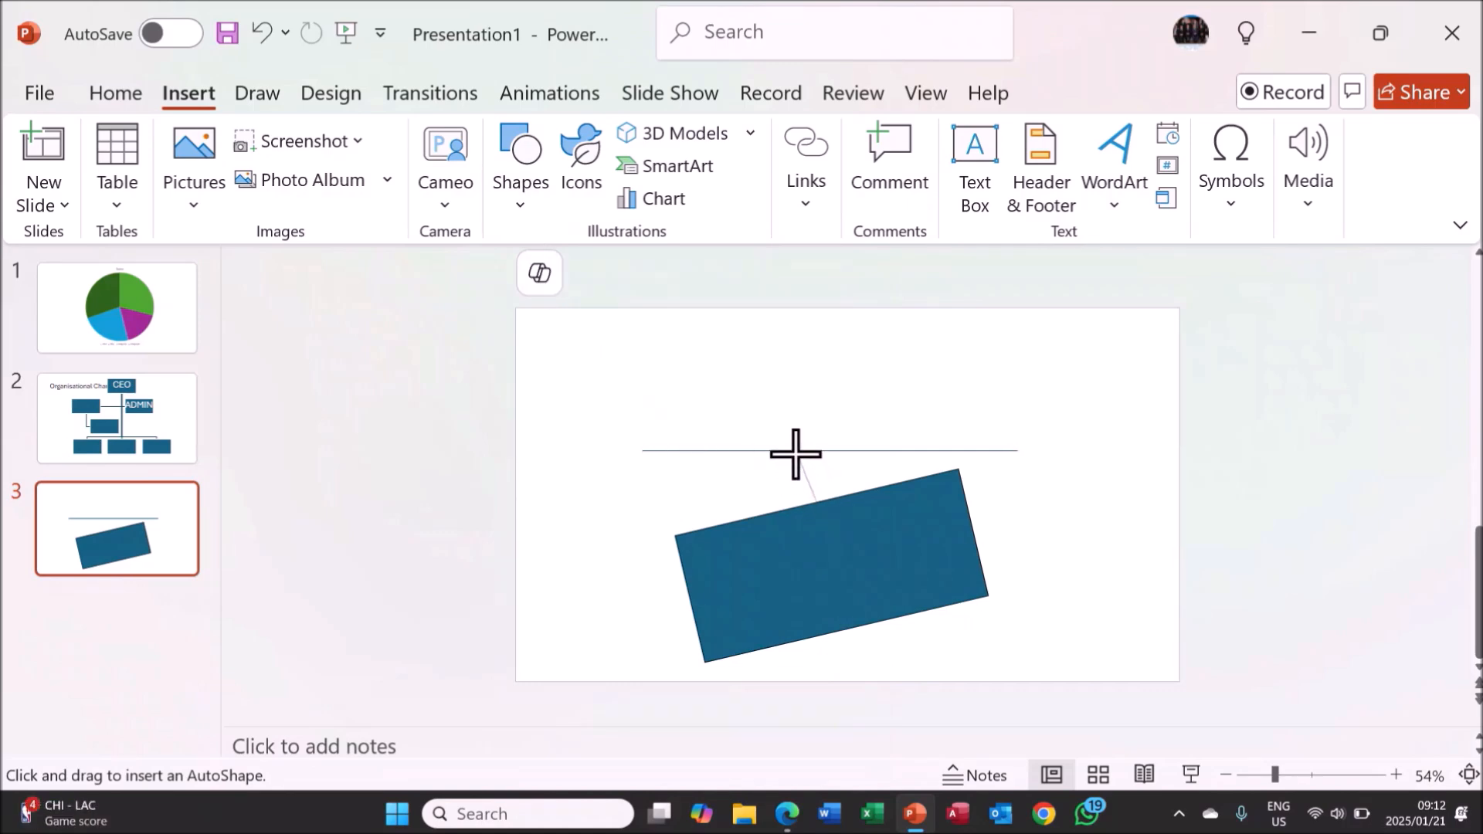
pyautogui.moveTo(795, 452); pyautogui.dragTo(817, 502)
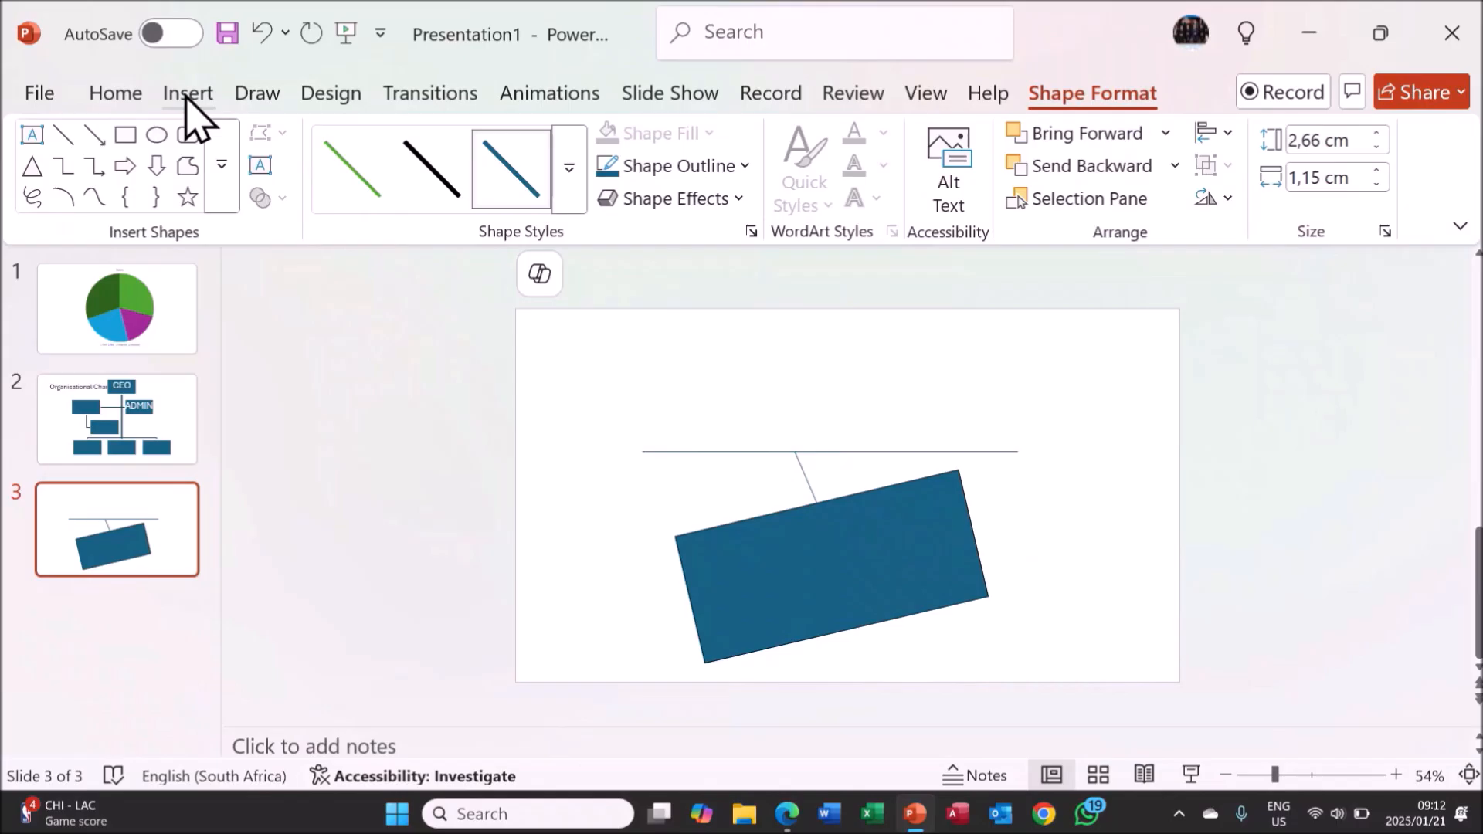
# Step: Add a new slide with the Blank layout after slide 3
pyautogui.click(148, 96)
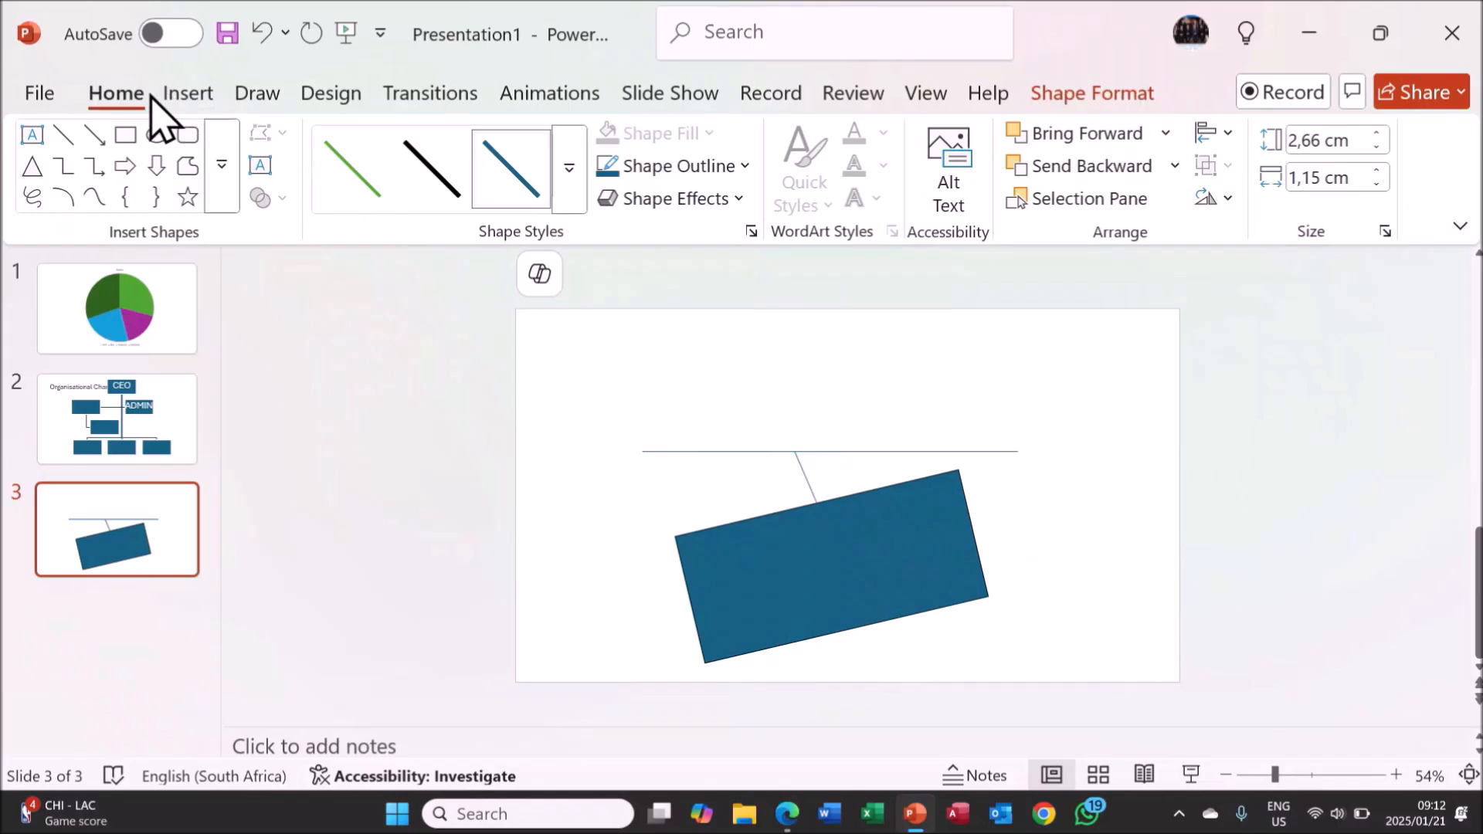
pyautogui.click(193, 207)
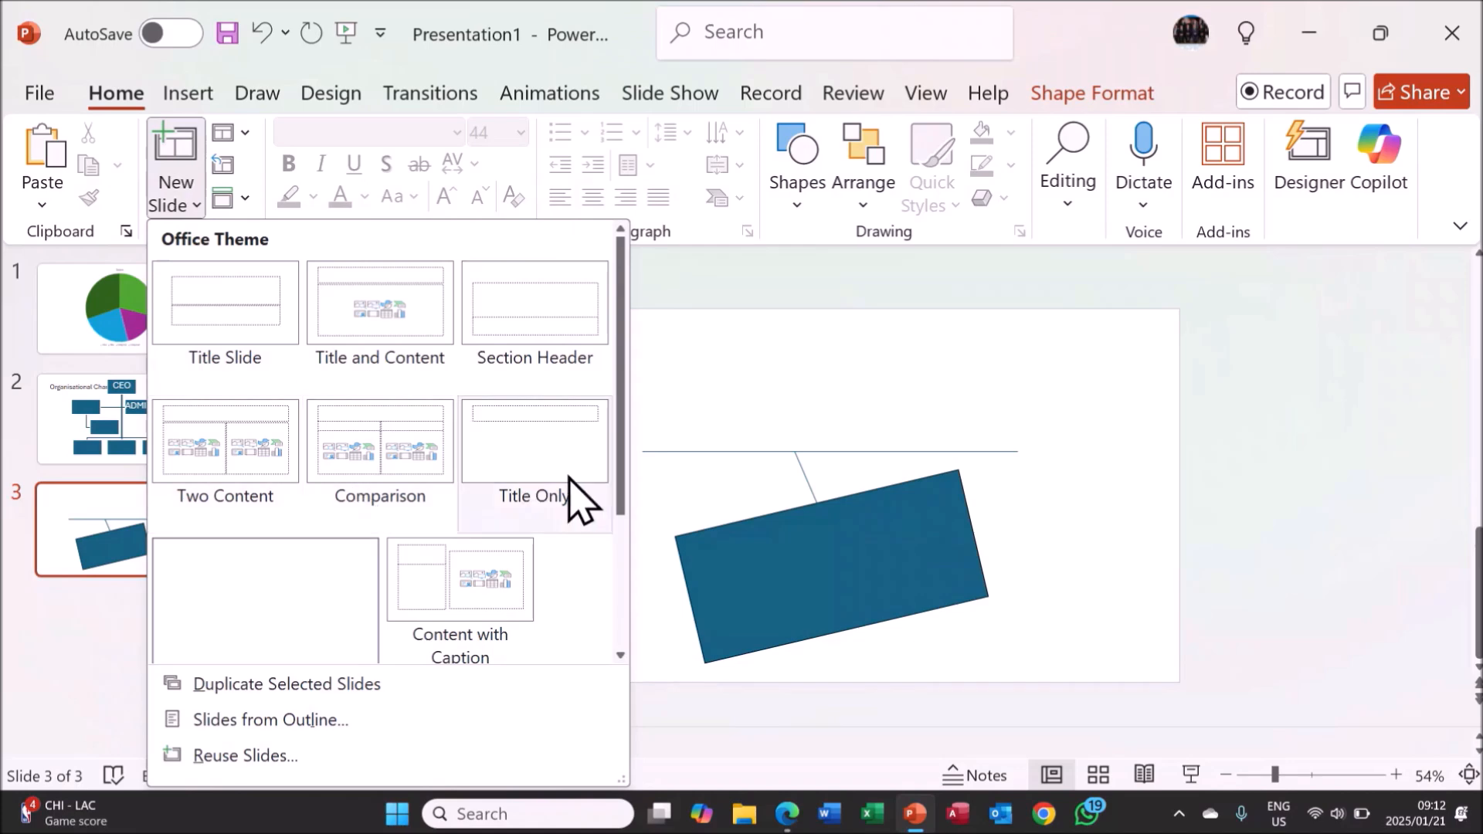
pyautogui.scroll(-3, 570, 497)
pyautogui.click(332, 400)
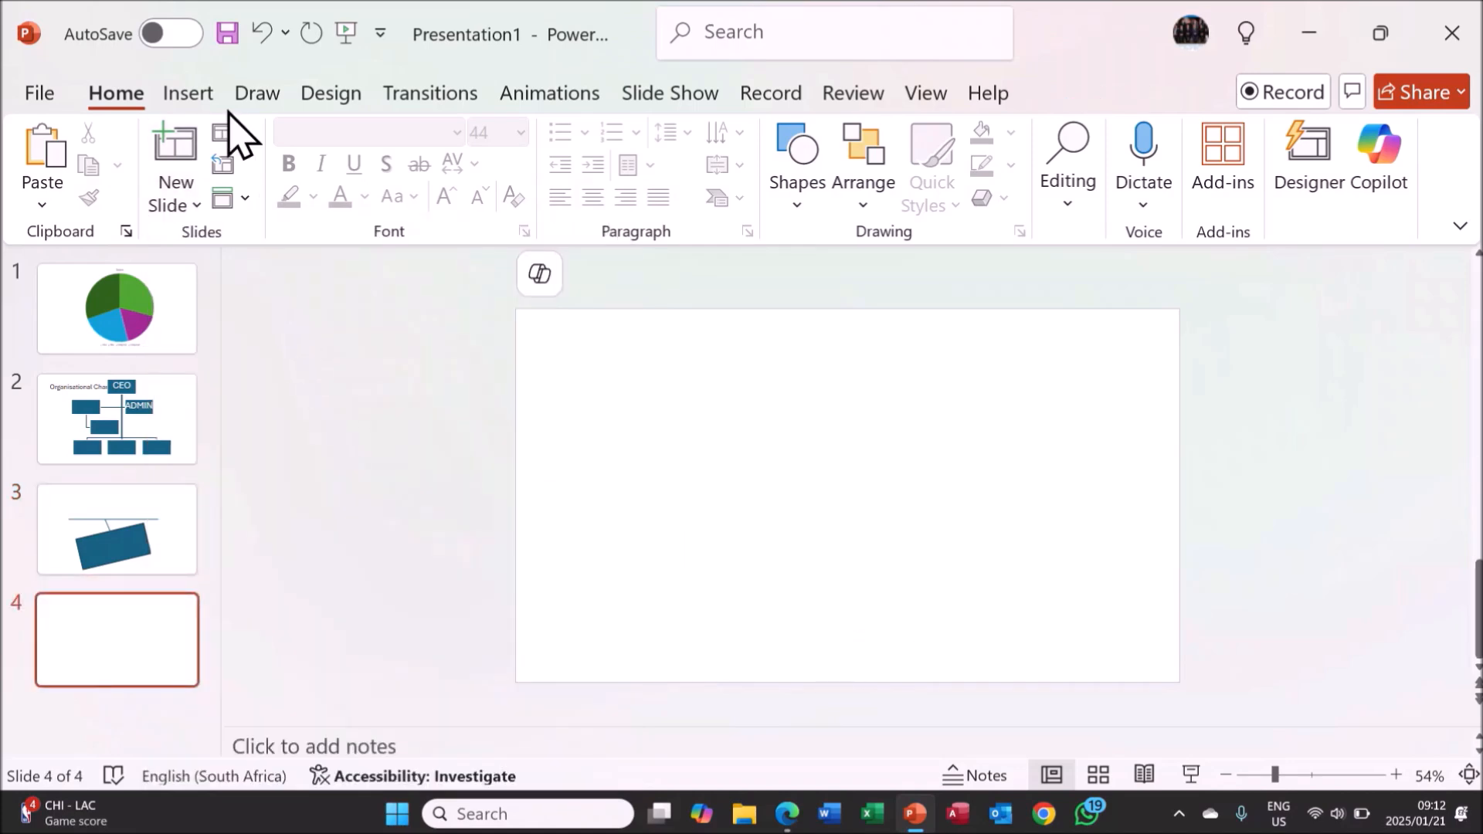
# Step: Insert the picture "A colourful mountain landscape" from this device's Saved Pictures folder on slide 4
pyautogui.click(188, 94)
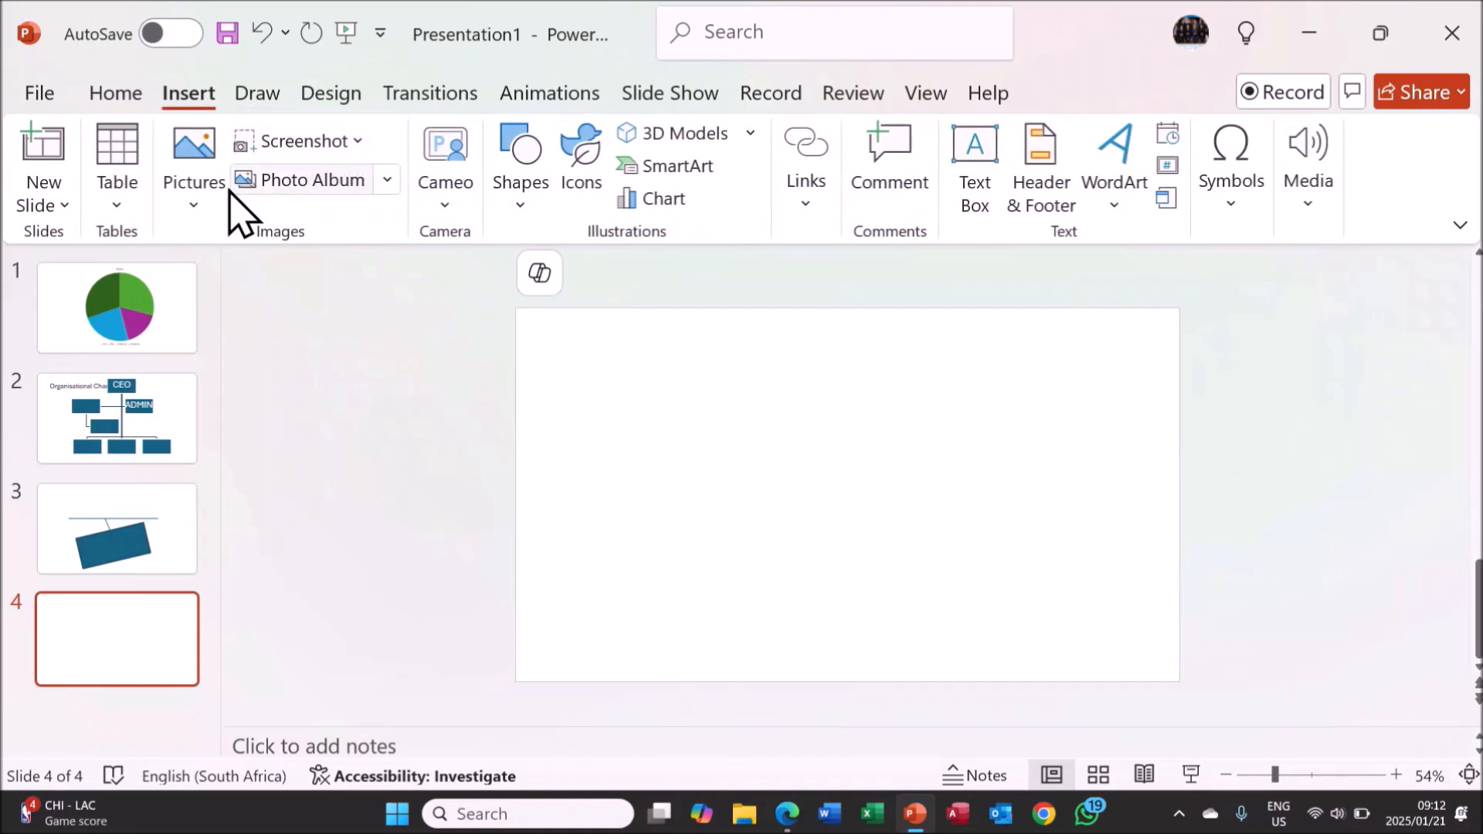
pyautogui.click(195, 193)
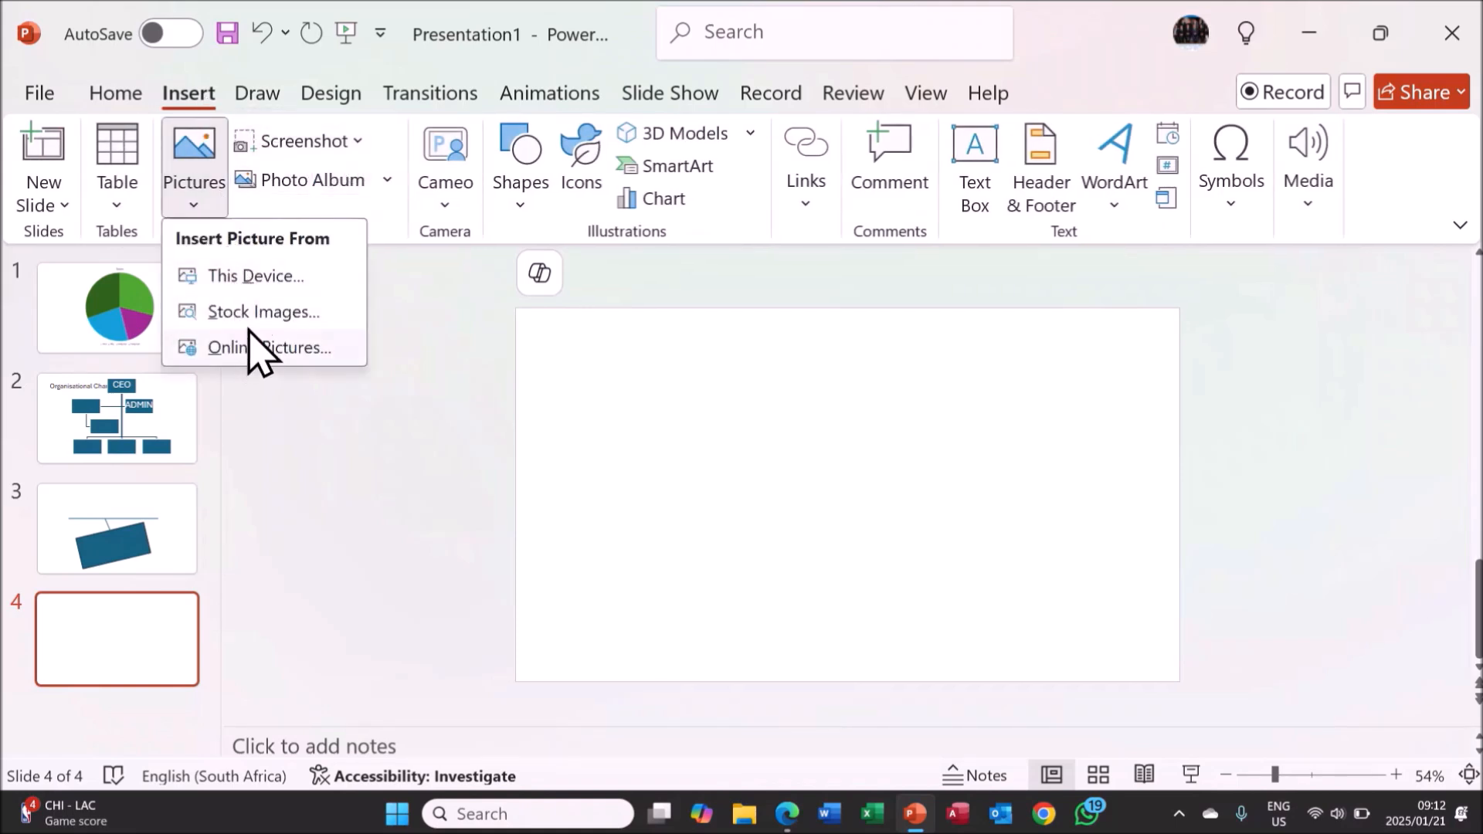
pyautogui.click(255, 279)
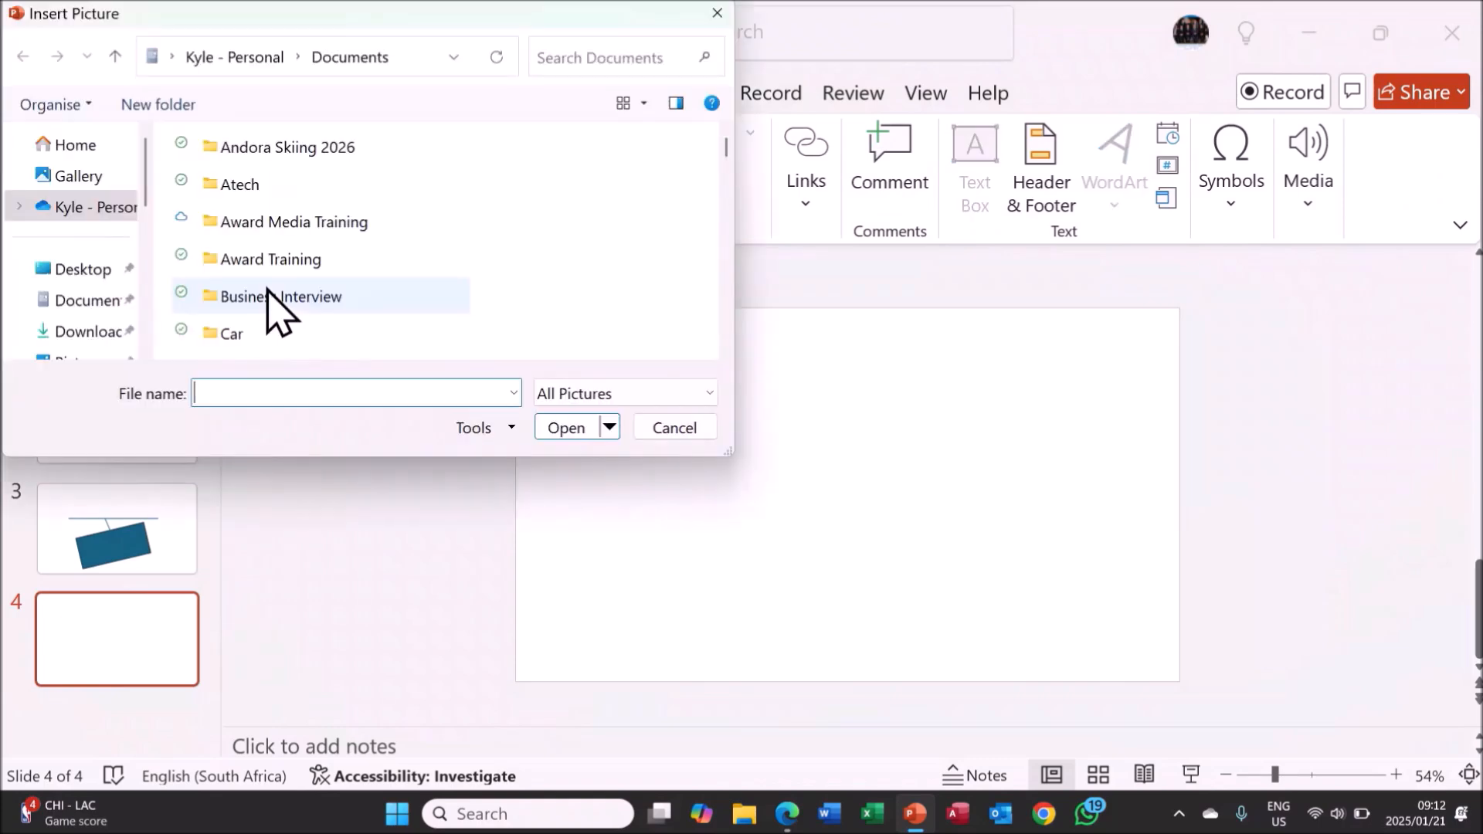
pyautogui.click(109, 300)
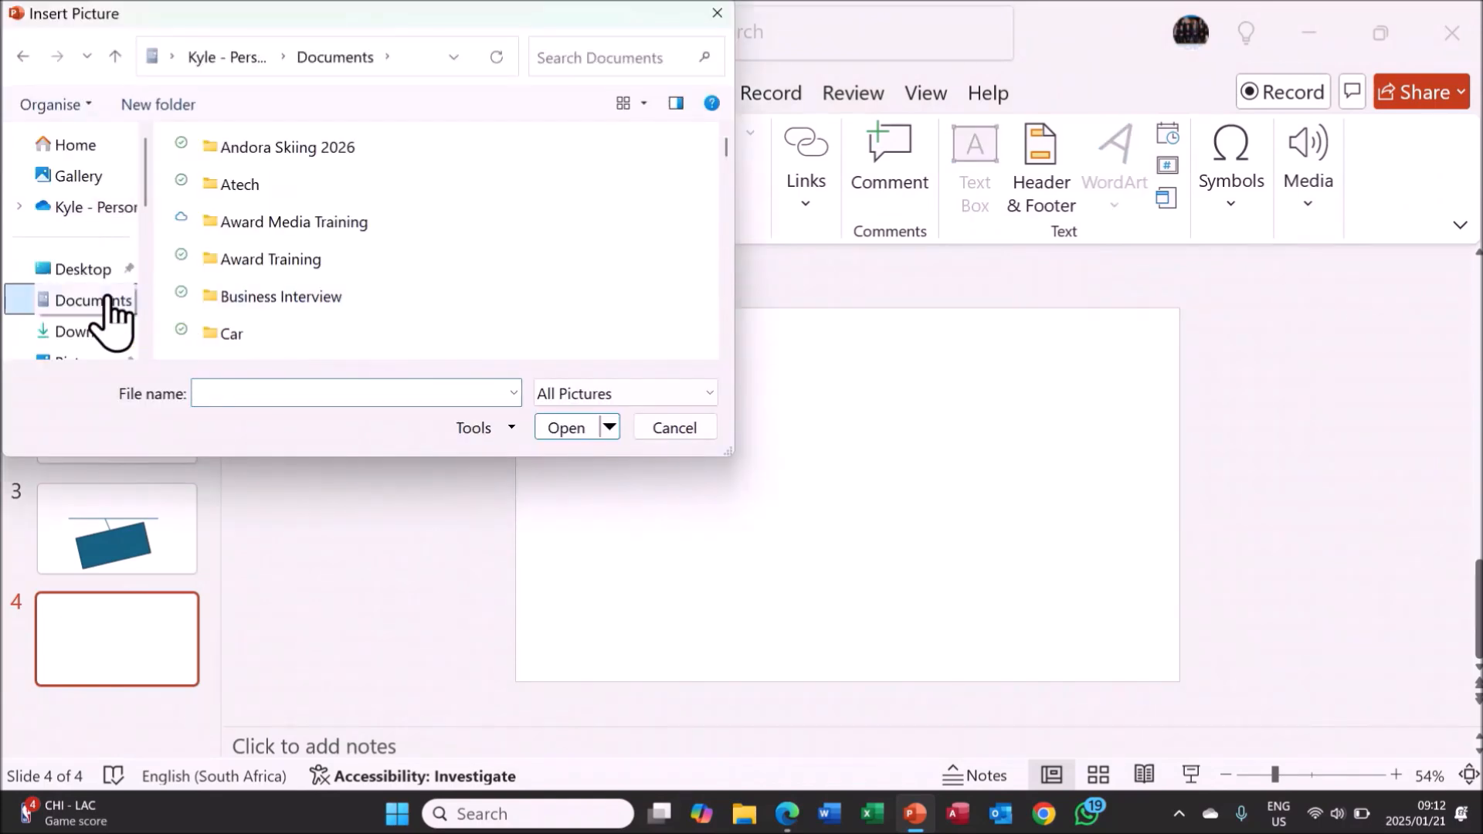
pyautogui.scroll(-2, 109, 303)
pyautogui.click(91, 171)
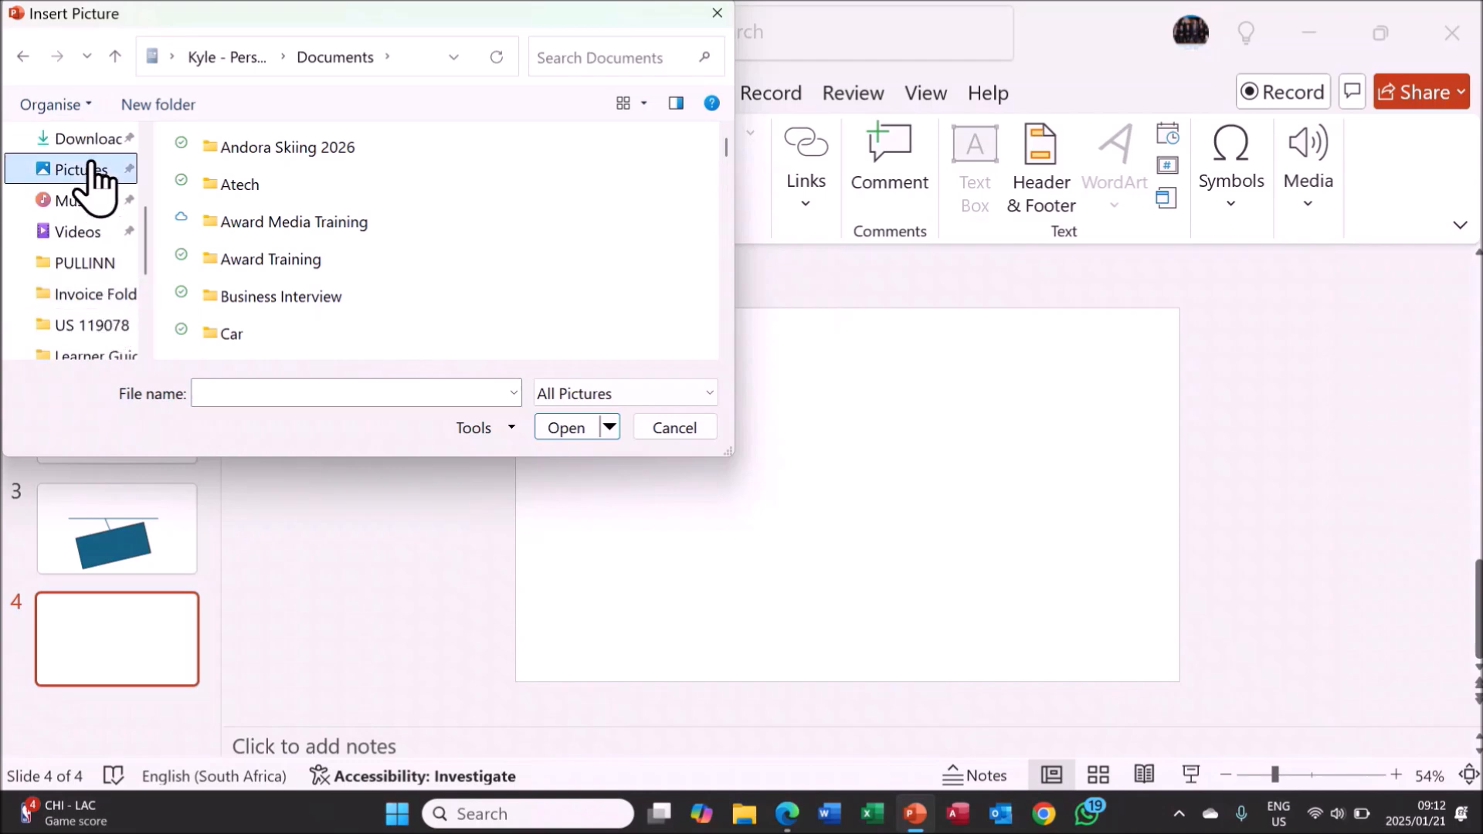
pyautogui.click(249, 216)
pyautogui.doubleClick(249, 216)
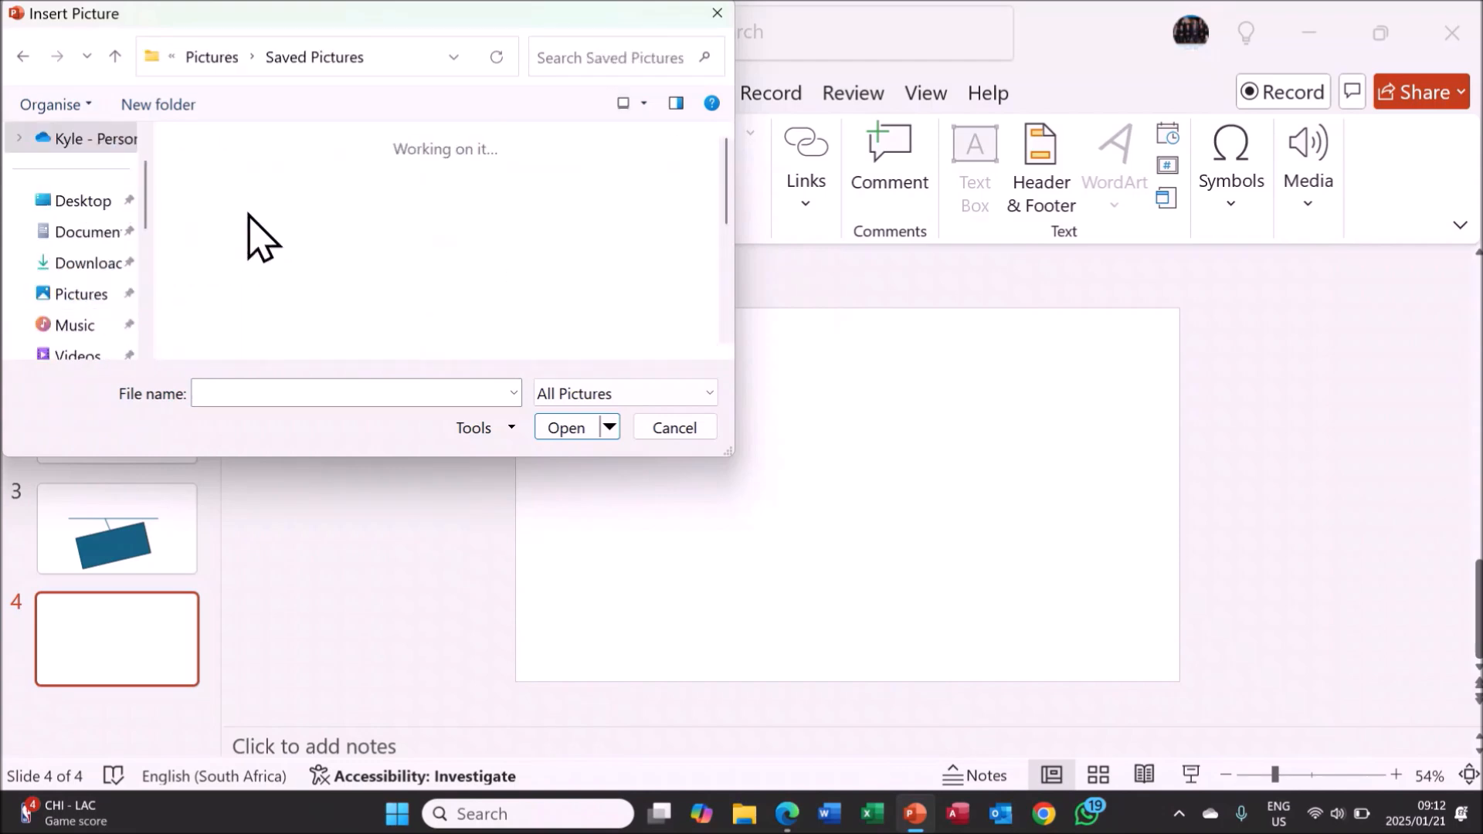
pyautogui.click(543, 206)
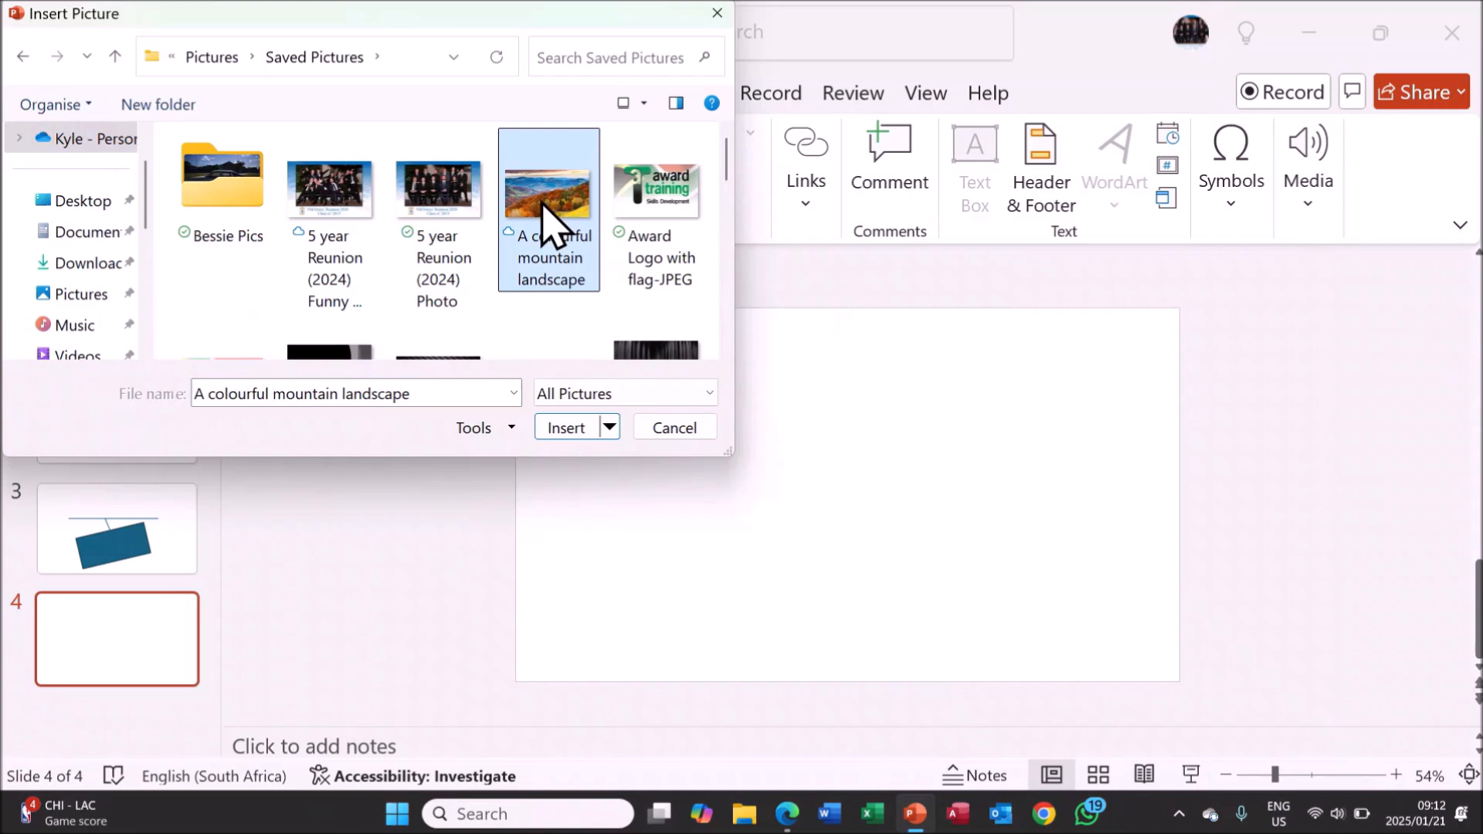
pyautogui.click(583, 431)
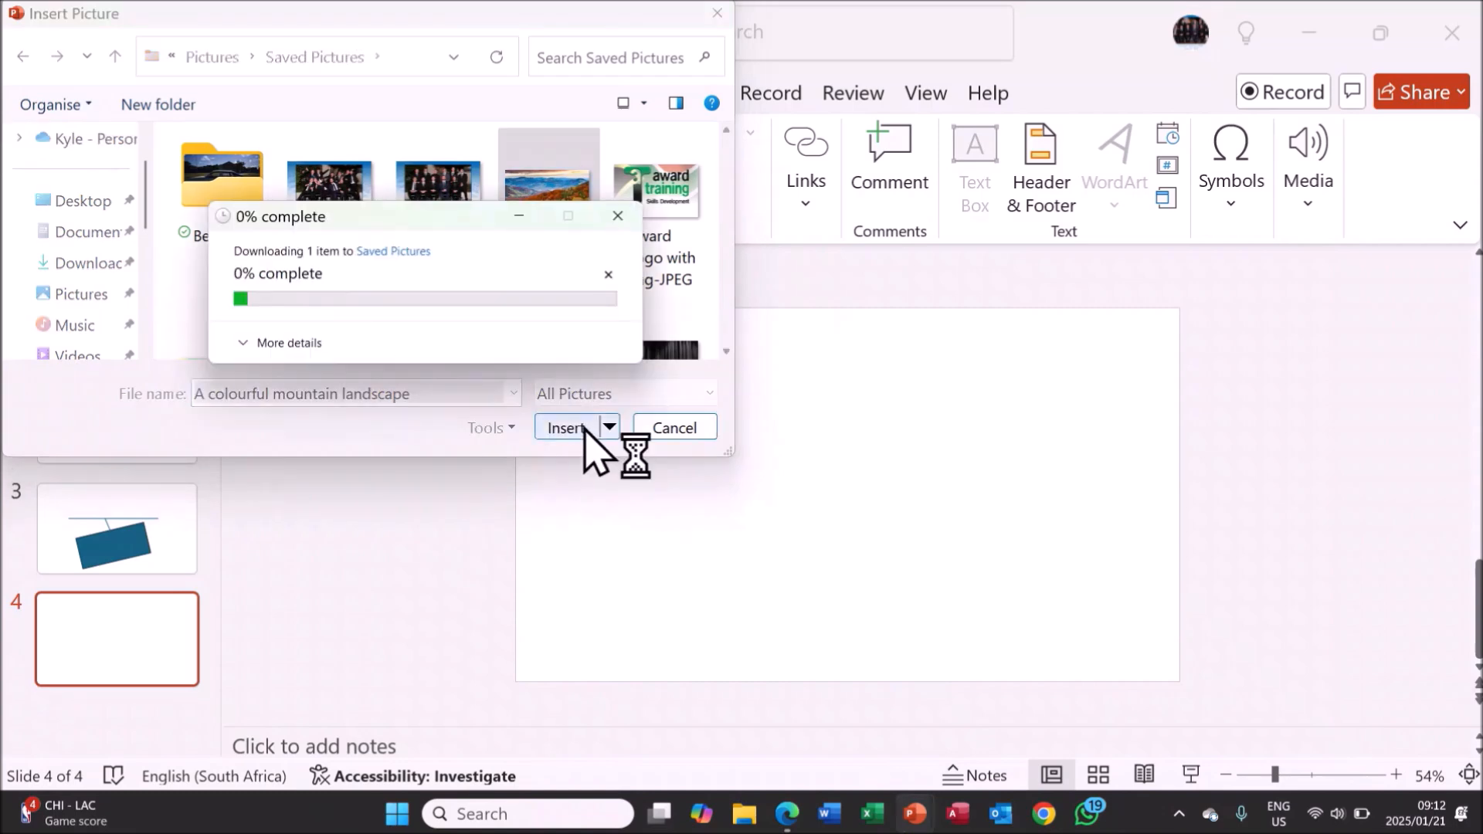